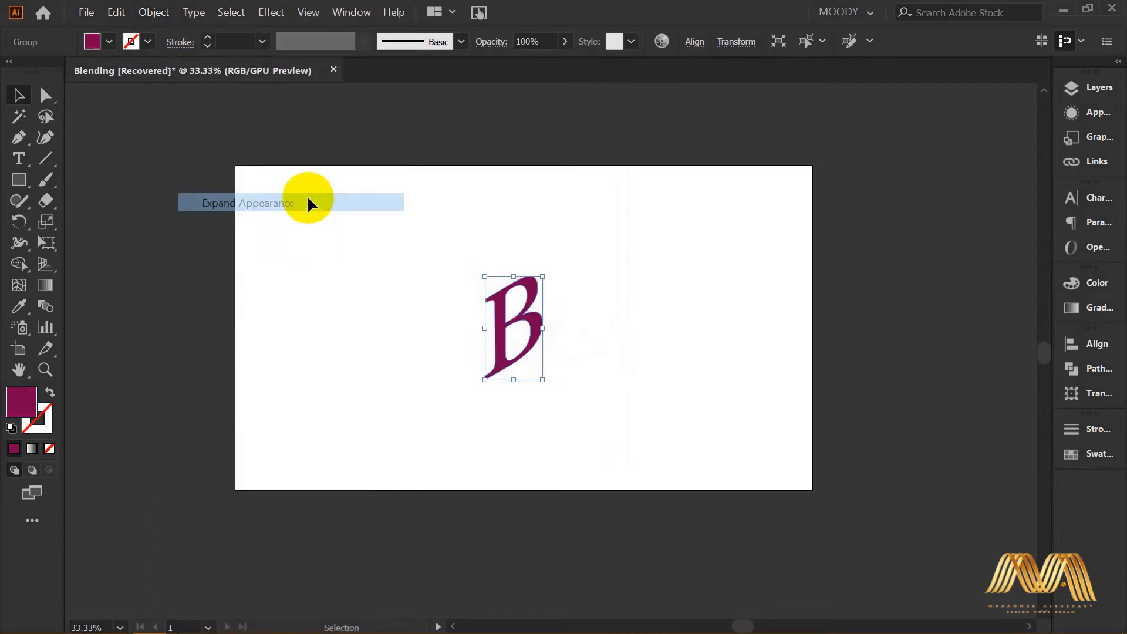
Step: Move the letter B toward the artboard's center-right and place a duplicate slightly above and to its left
left_click_drag(536, 334, 604, 346)
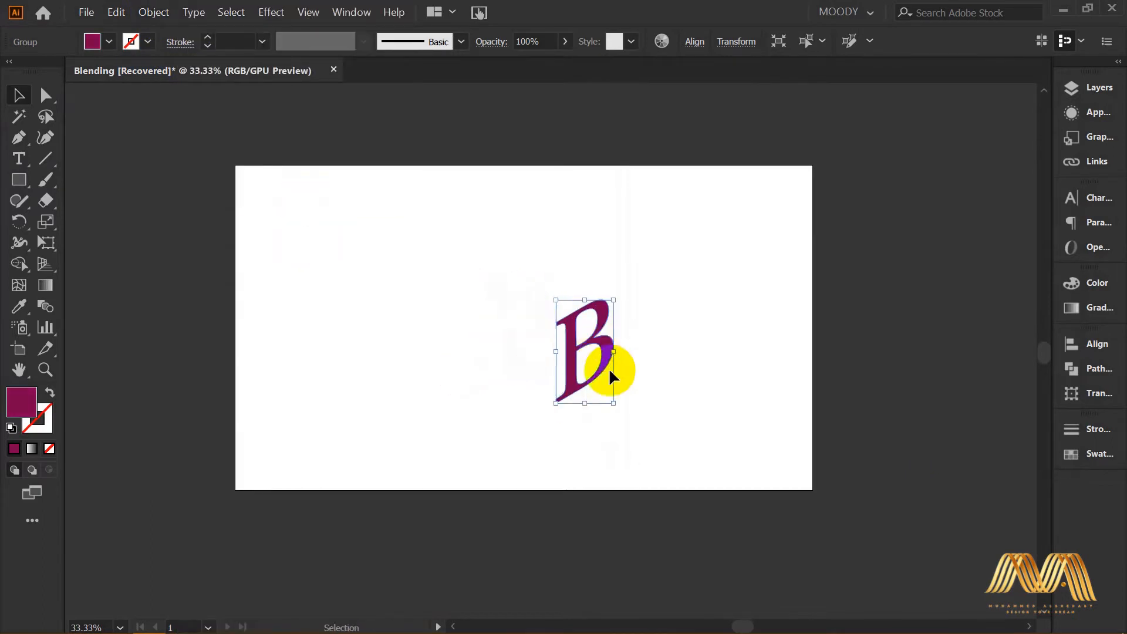
left_click(653, 371)
left_click(574, 371)
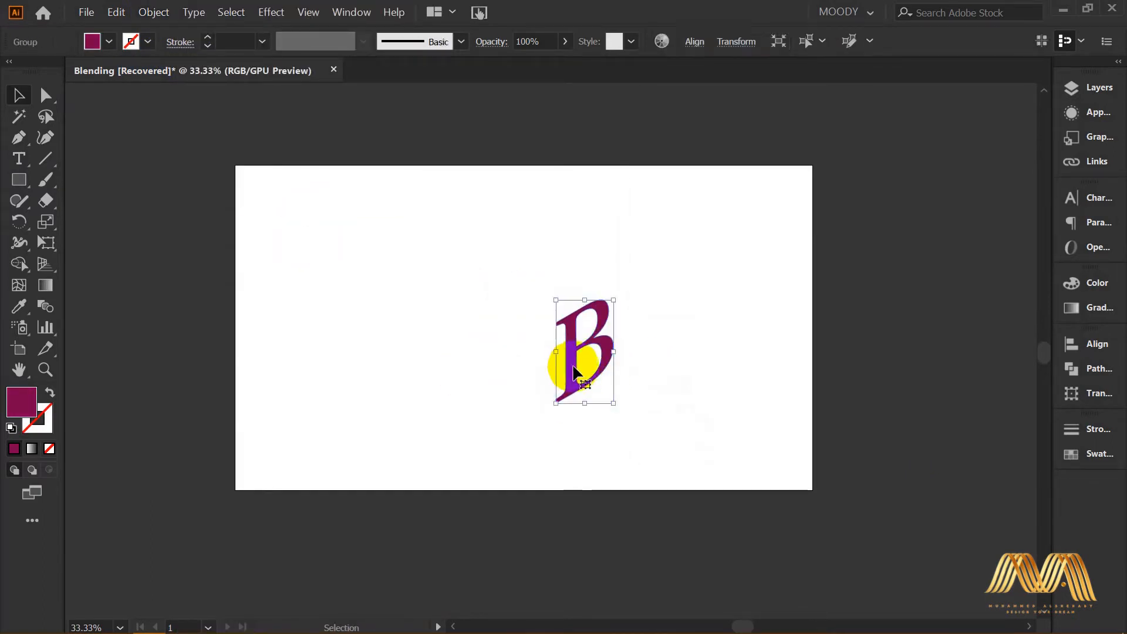
left_click_drag(572, 371, 554, 352)
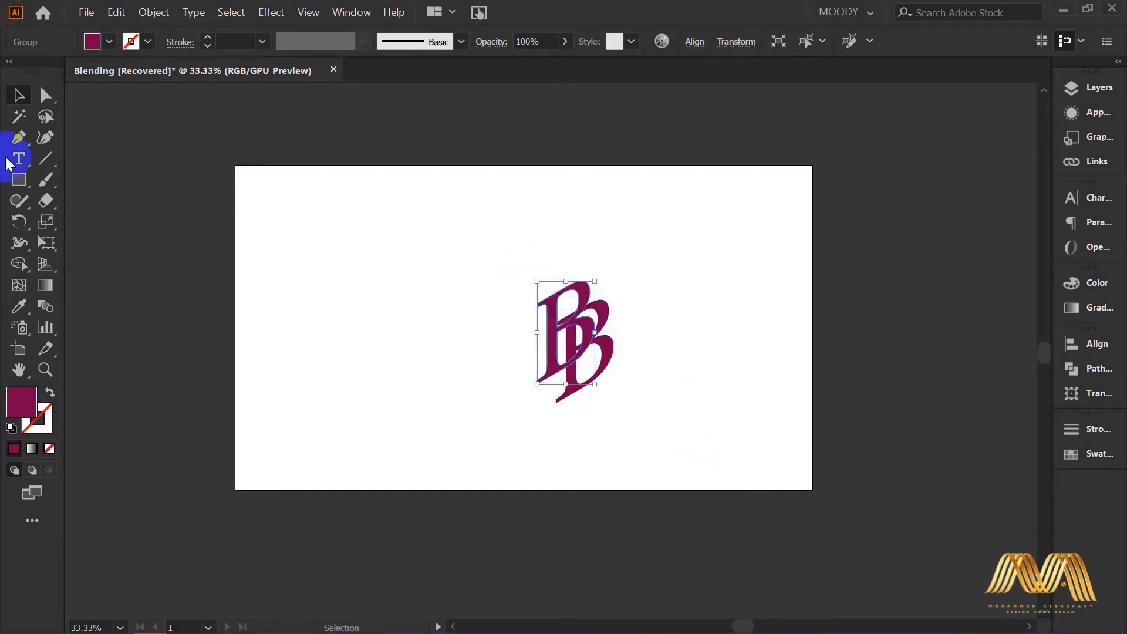
Step: Fill the duplicate letter B with white and send it to the back, behind the maroon one
left_click(109, 41)
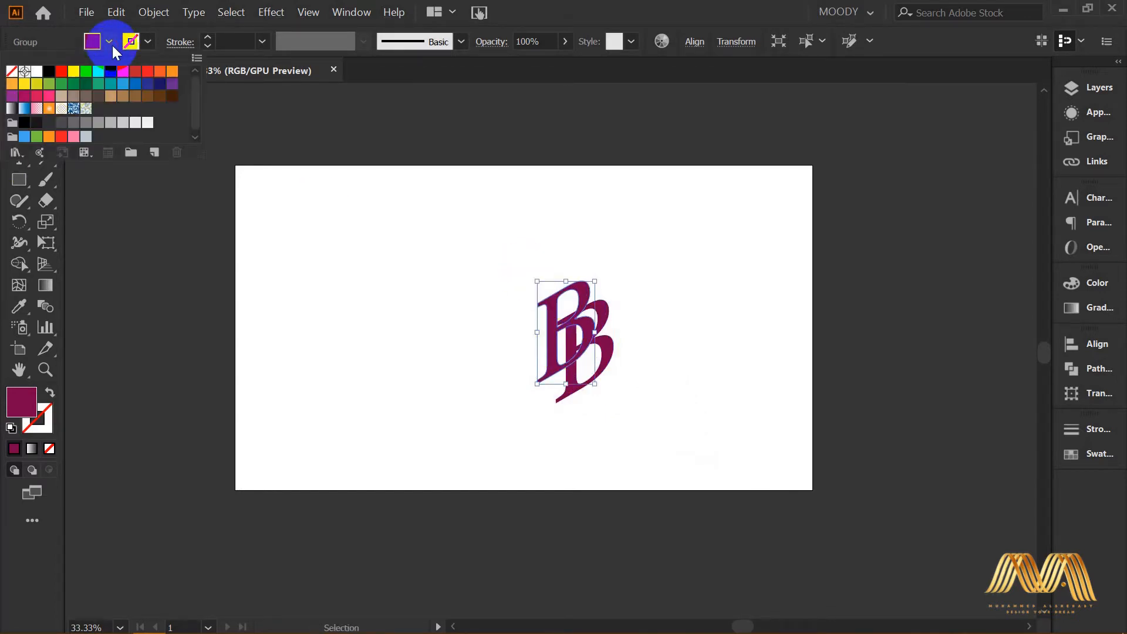
left_click(35, 75)
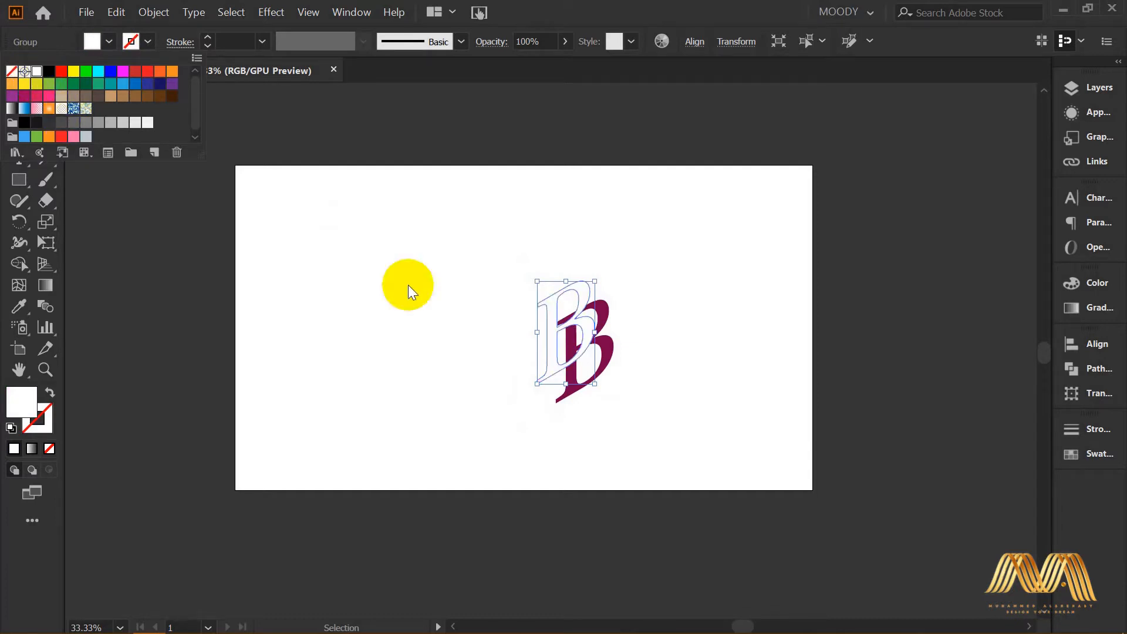
left_click(553, 326)
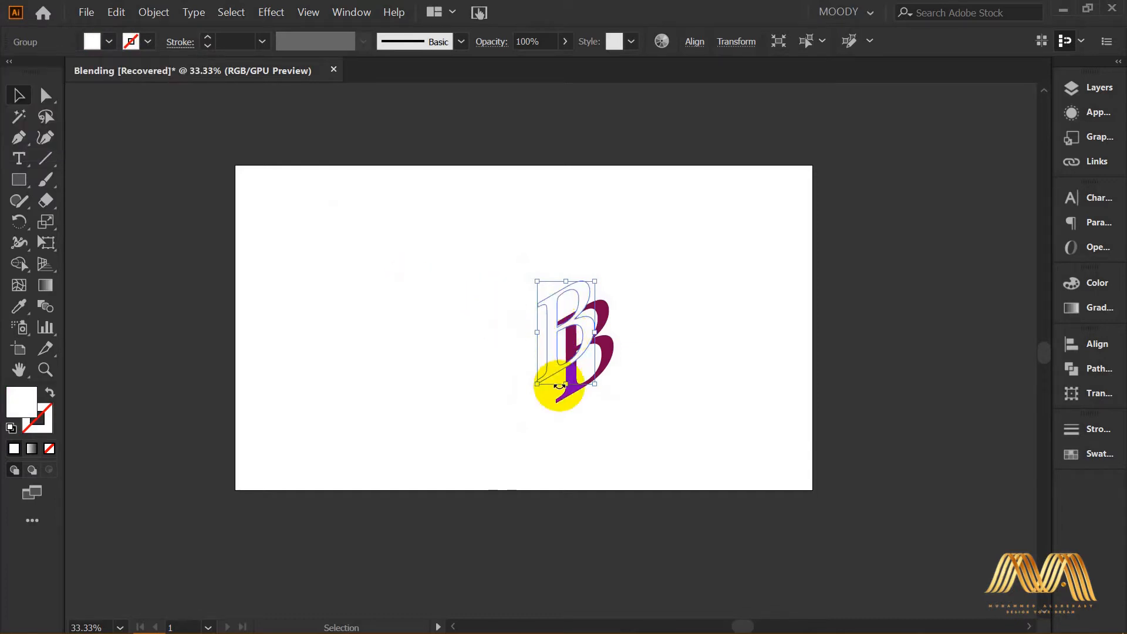
right_click(552, 357)
mouse_move(675, 277)
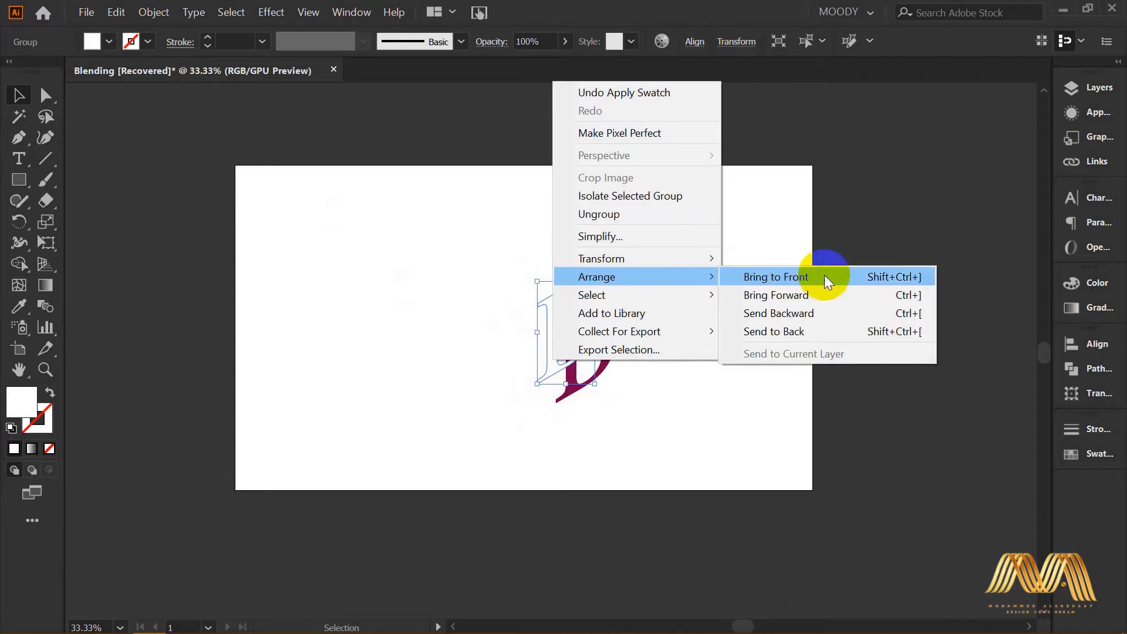
left_click(840, 333)
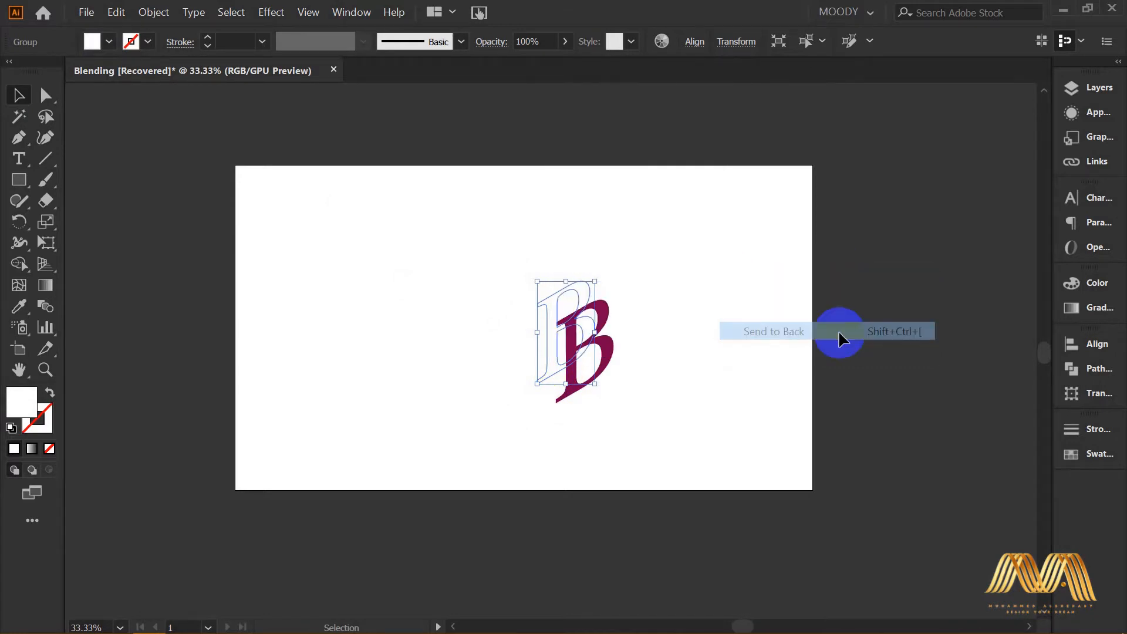
left_click(653, 326)
Step: Blend the white and maroon letters B together with the Blend tool
left_click_drag(674, 270, 521, 413)
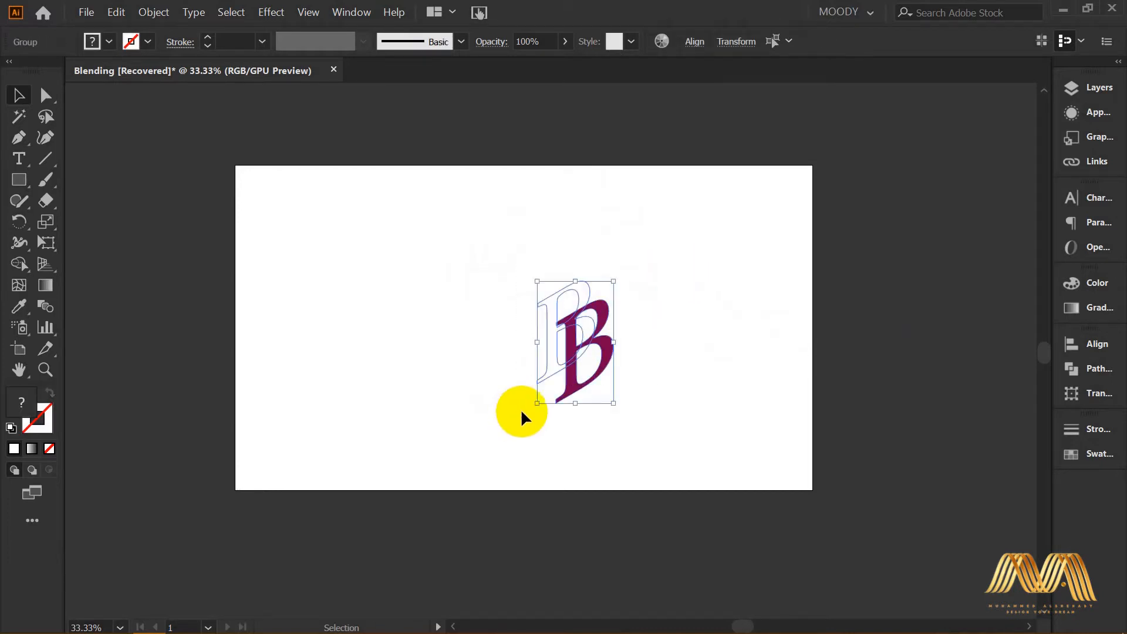
left_click(46, 306)
left_click(573, 340)
left_click(571, 377)
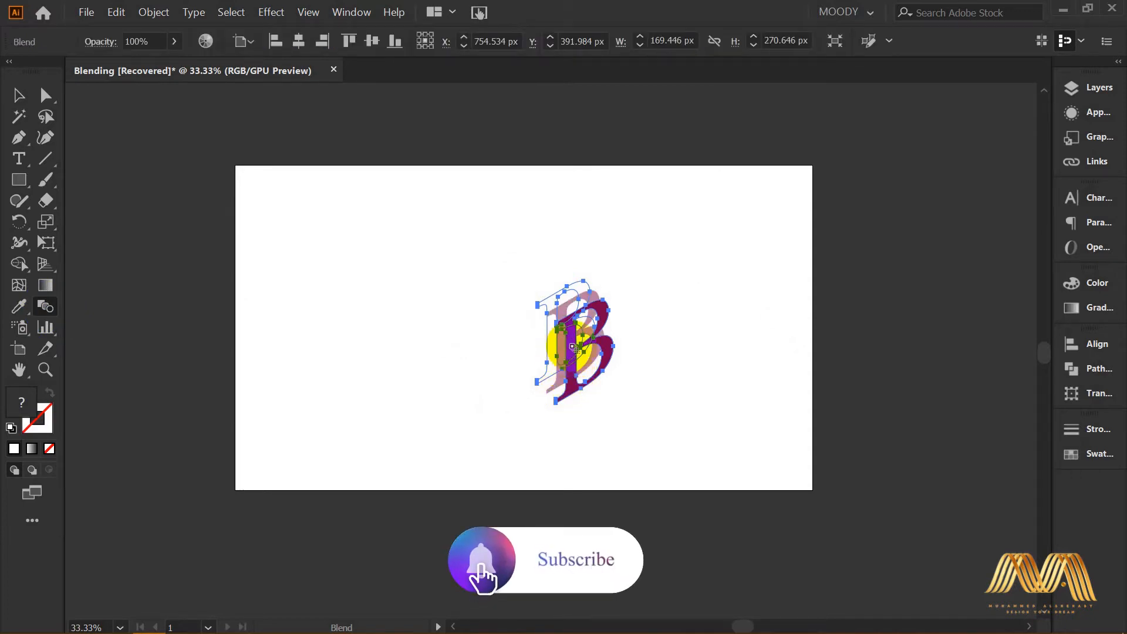
Step: Set the letter blend's spacing to Specified Steps with preview on, using enough steps for a smooth extrusion
double_click(46, 305)
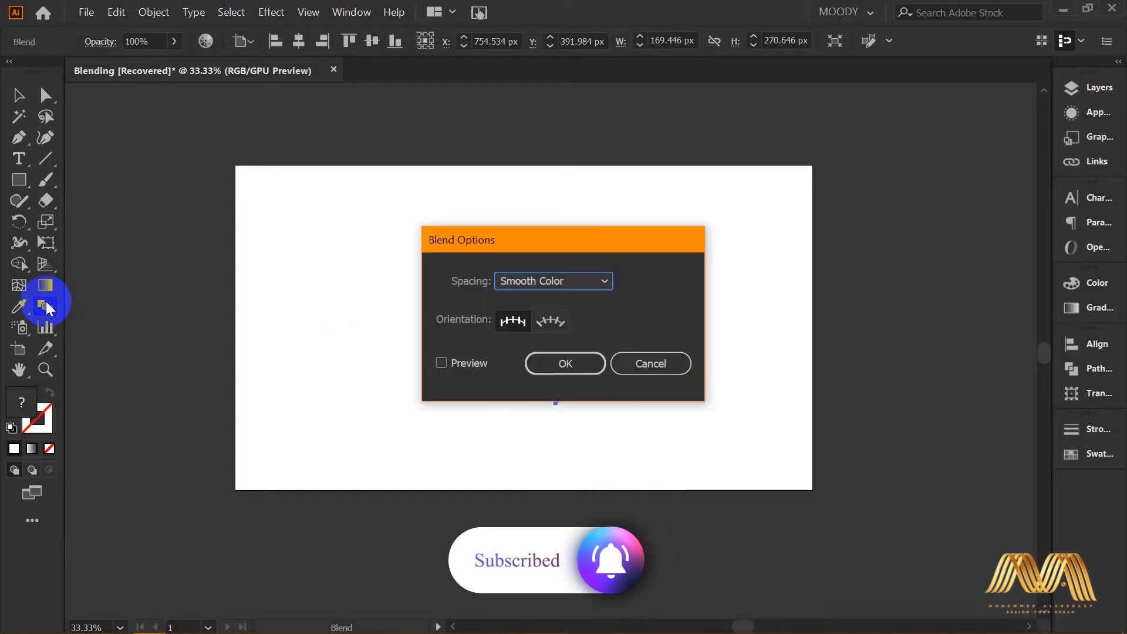
left_click_drag(495, 248, 770, 161)
left_click(751, 277)
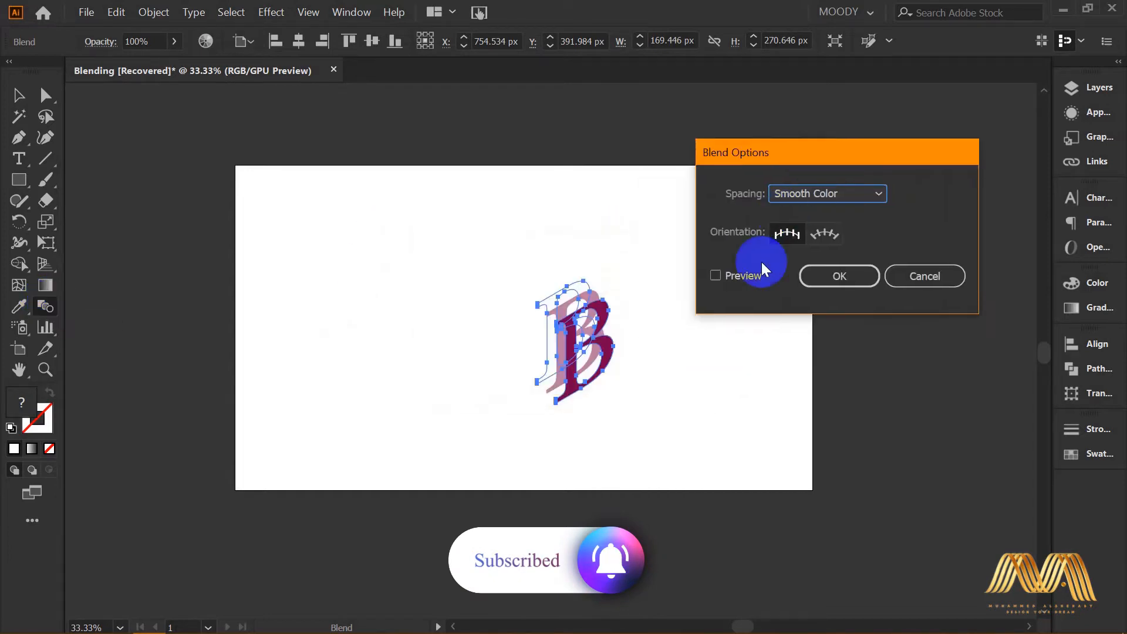
left_click(866, 194)
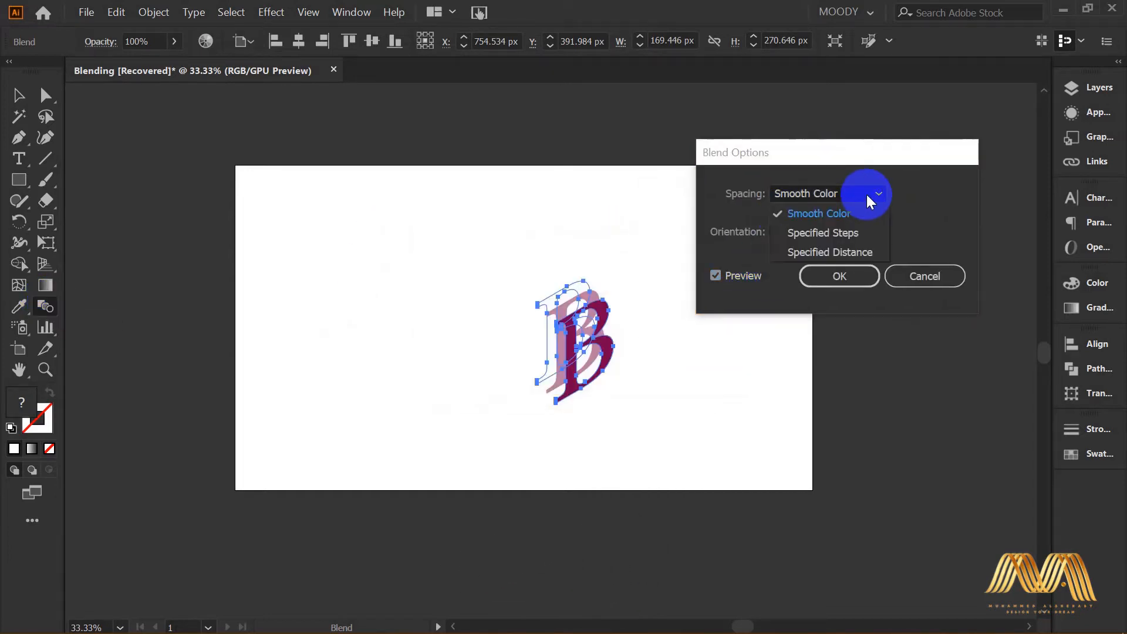
left_click(867, 233)
left_click_drag(868, 154, 899, 119)
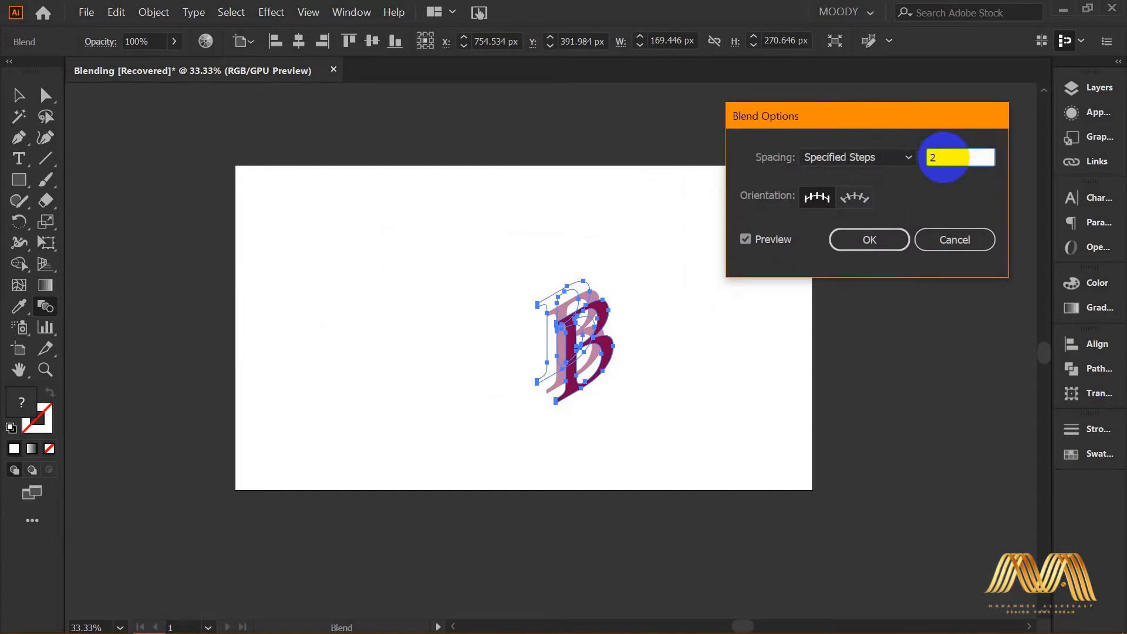
key("Return")
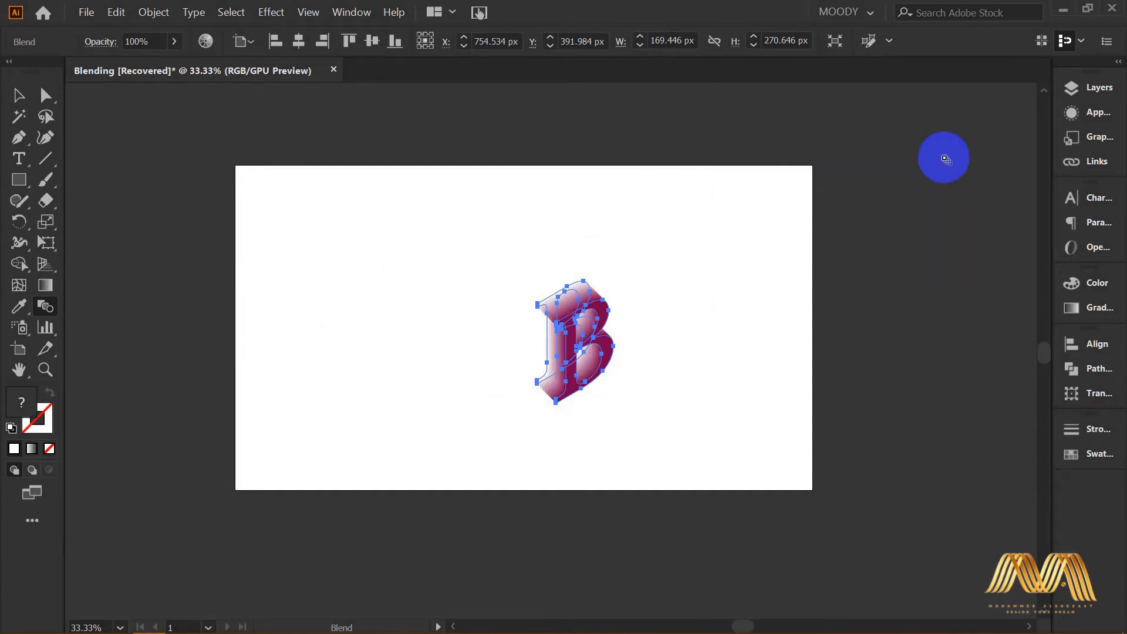
Step: Enlarge the blended letter B to roughly twice its size and center it on the artboard
left_click(18, 96)
left_click(785, 302)
left_click(590, 305)
left_click_drag(616, 283, 650, 224)
mouse_move(535, 404)
left_mouse_down()
mouse_move(458, 465)
mouse_move(561, 399)
mouse_move(522, 388)
left_mouse_up()
left_click(837, 336)
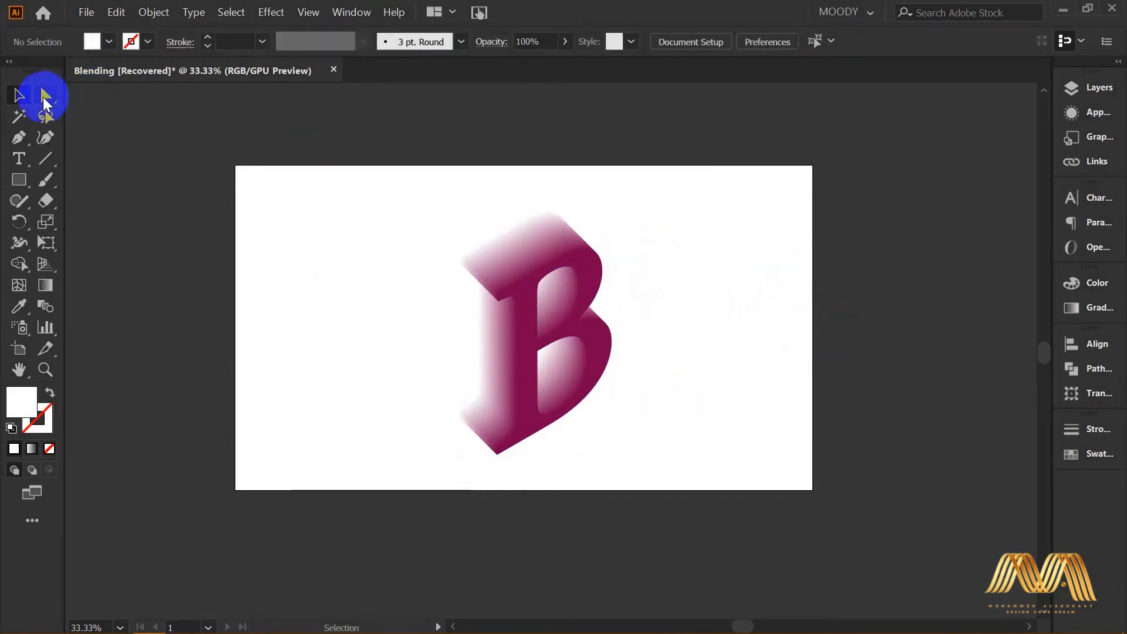
Step: Shift only the blend's white back letter slightly right and down to adjust the extrusion's depth
left_click(509, 235)
mouse_move(549, 226)
left_mouse_down()
mouse_move(508, 252)
mouse_move(490, 212)
mouse_move(552, 196)
mouse_move(562, 234)
left_mouse_up()
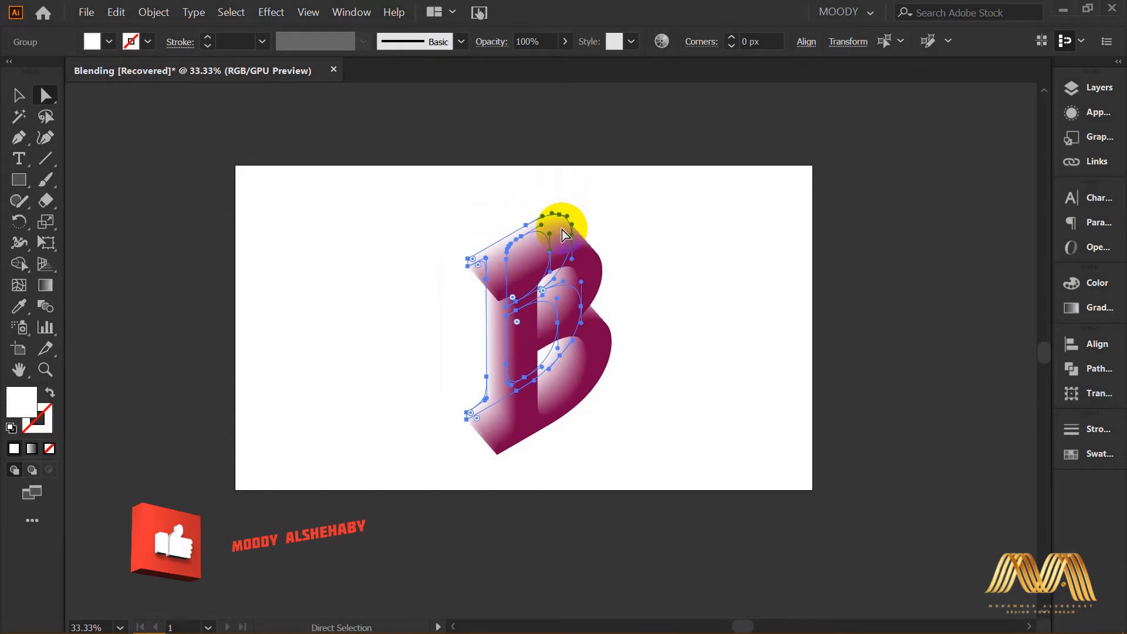
left_click(535, 303)
key("v")
left_click(169, 287)
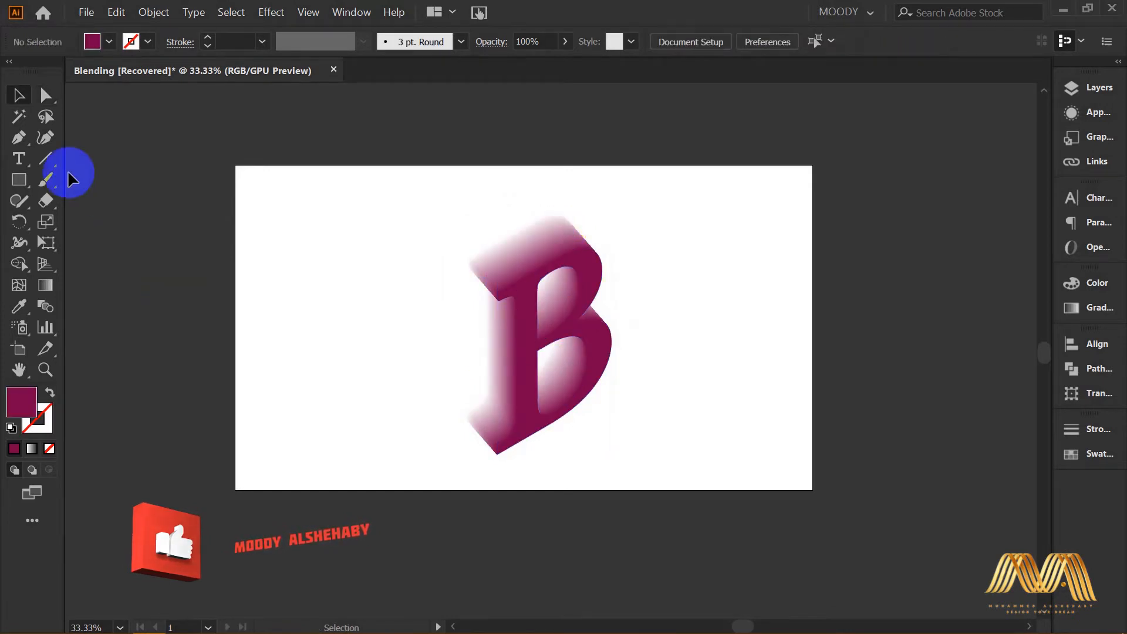
Step: Recolor the blend's back letter, trying black, green, orange and pink fills, and finish with the lightest gray swatch
left_click(46, 94)
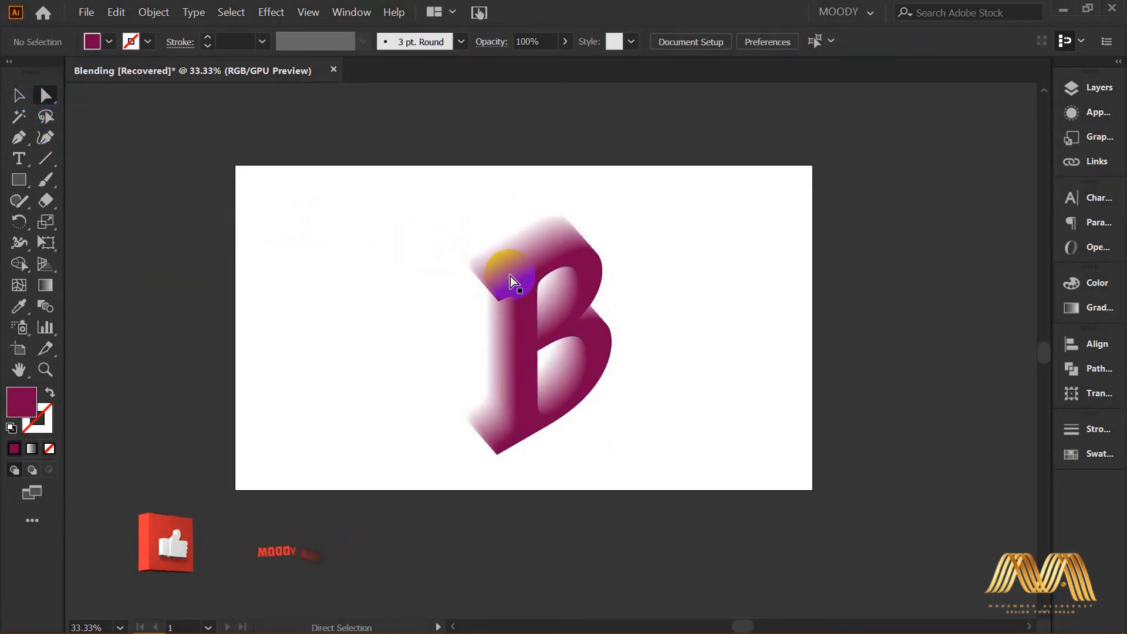
left_click(512, 241)
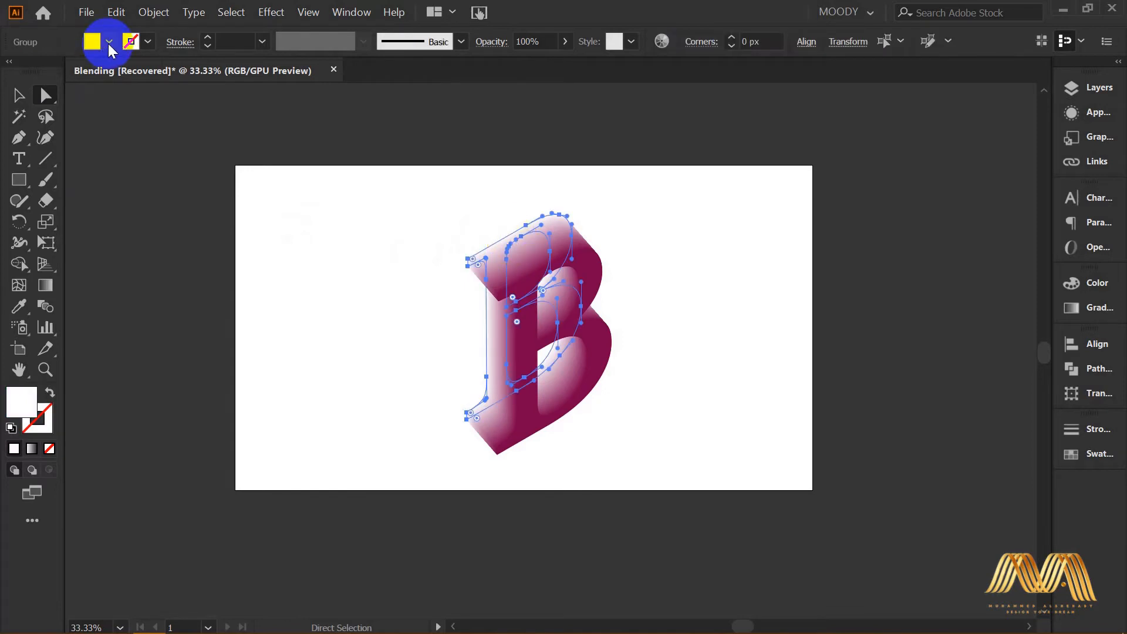
left_click(109, 42)
left_click(49, 74)
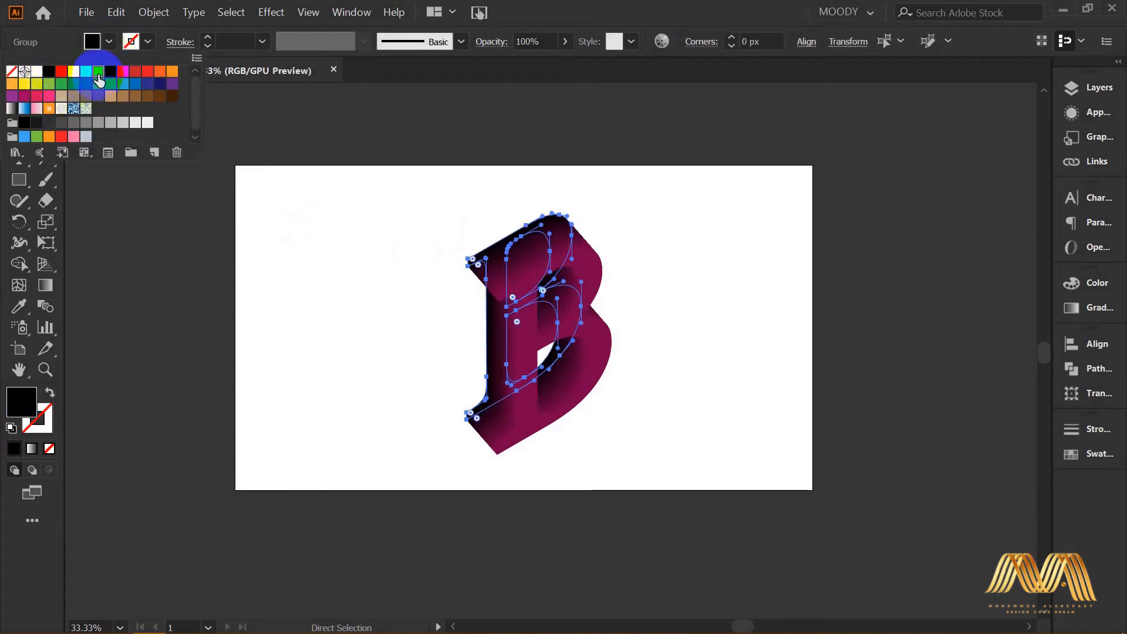
left_click(98, 75)
left_click(173, 75)
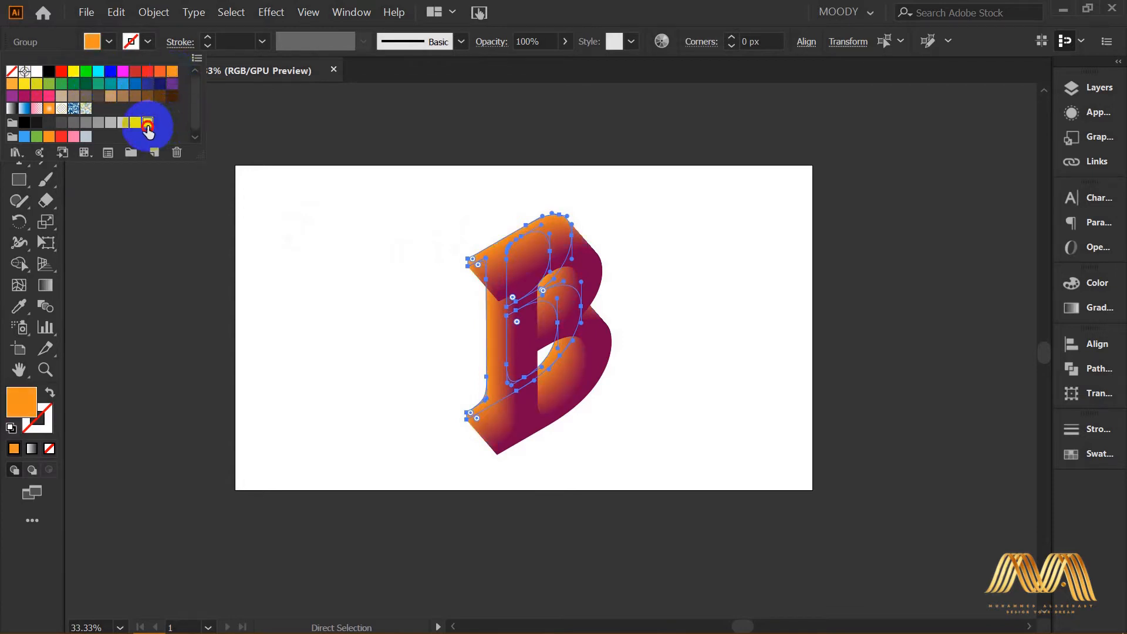
left_click(148, 124)
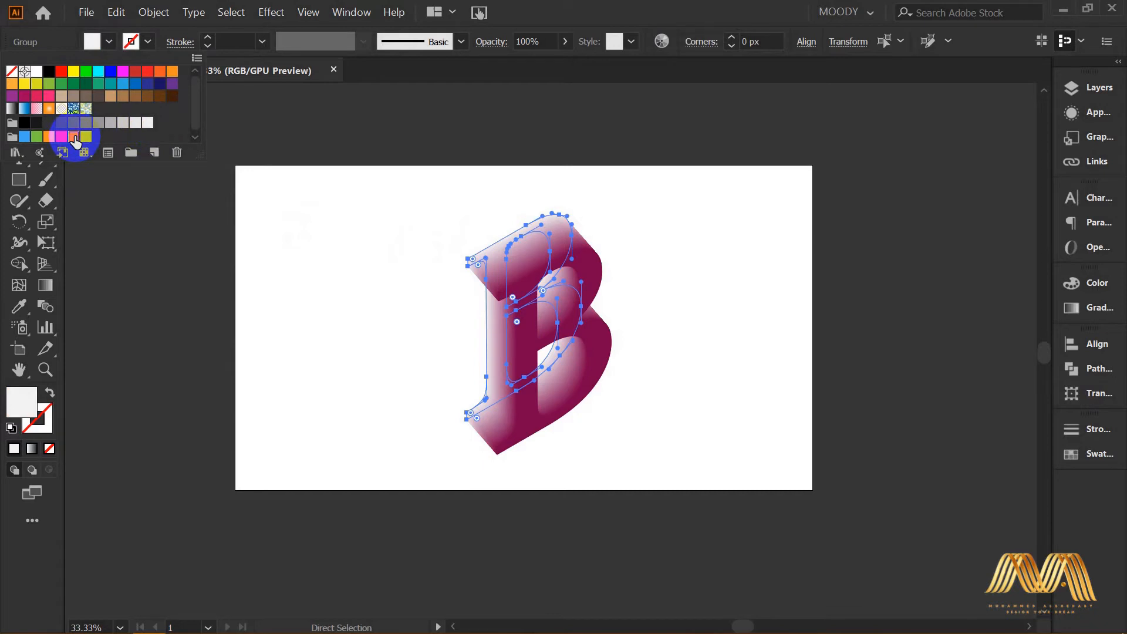
left_click(74, 137)
left_click(147, 122)
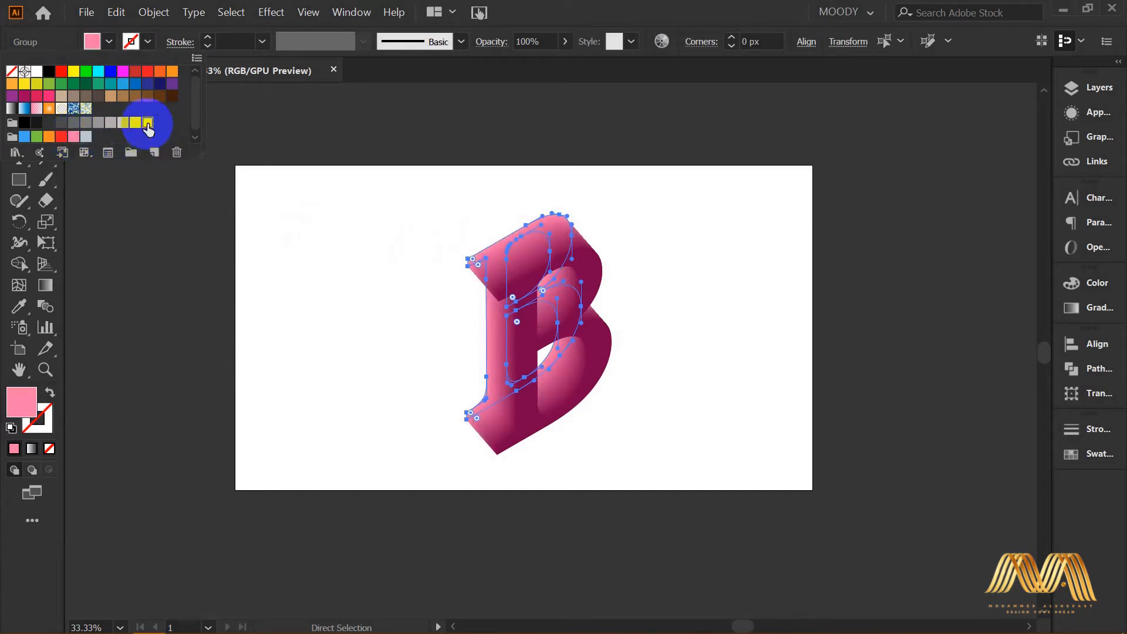
left_click(189, 217)
left_click(18, 95)
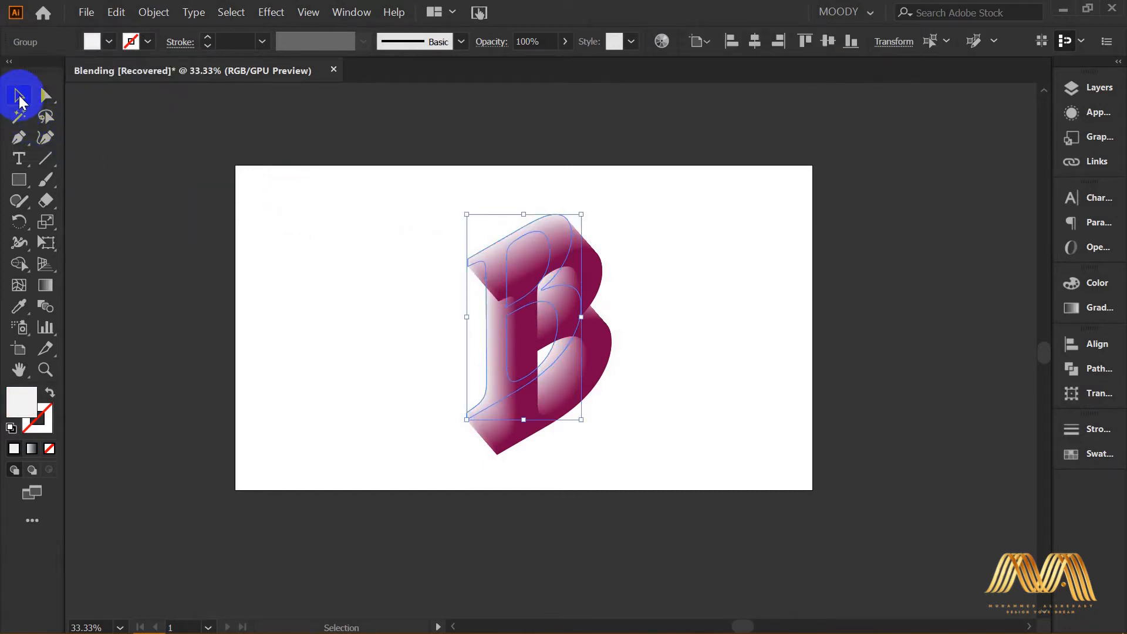
left_click(905, 342)
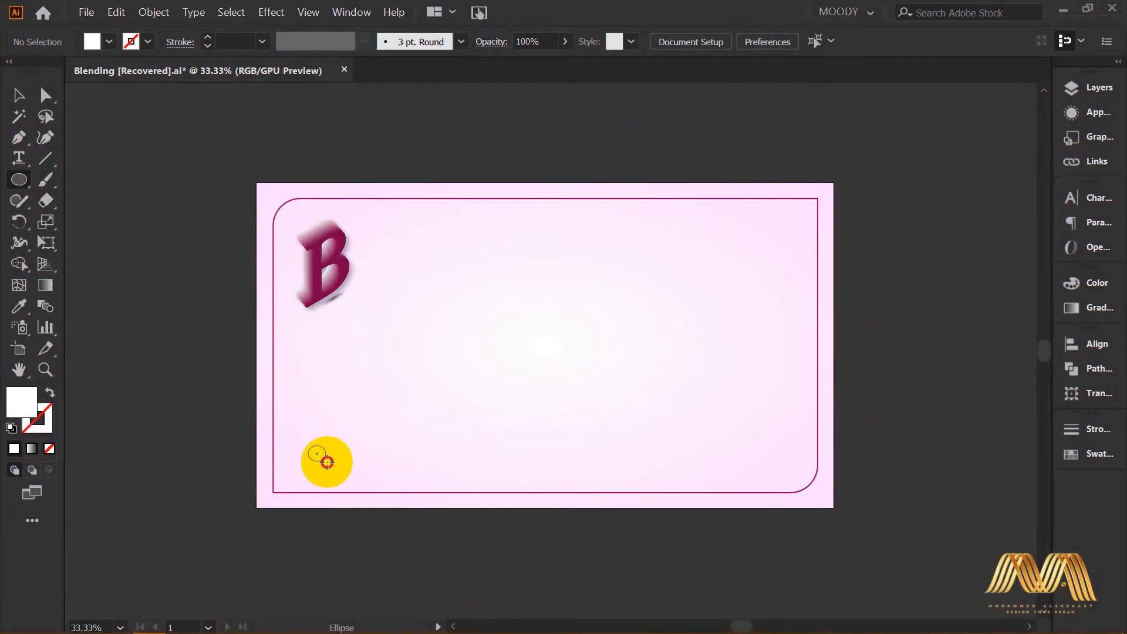
Step: Draw a small circle in the frame's lower-left corner and fill it with a linear yellow-to-green gradient
left_click_drag(336, 466, 337, 467)
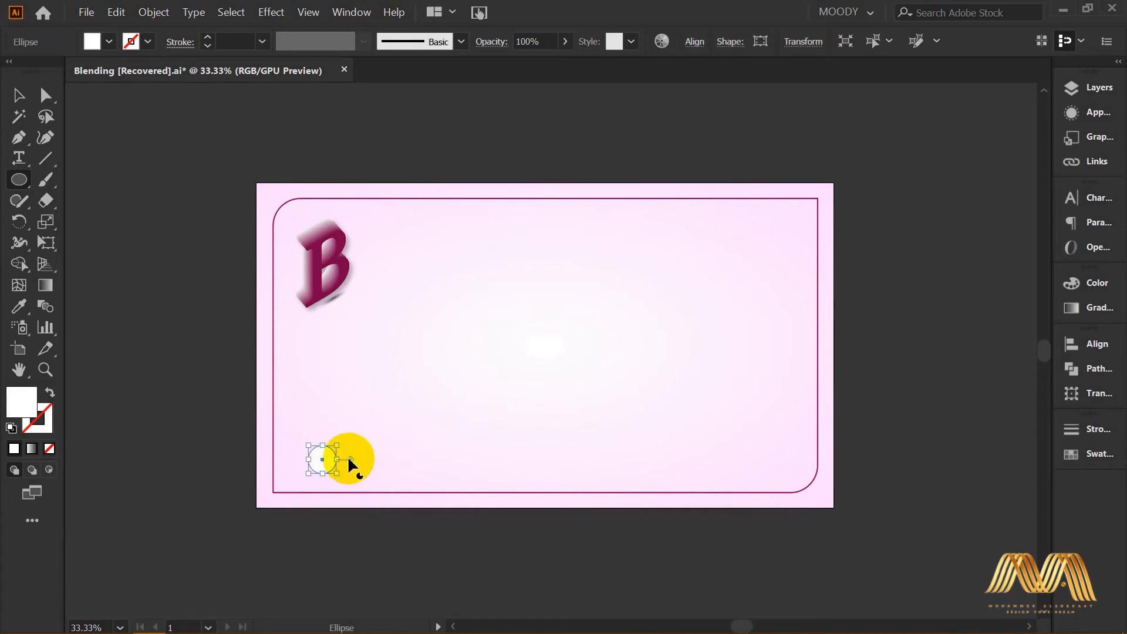
key("v")
left_click(1100, 307)
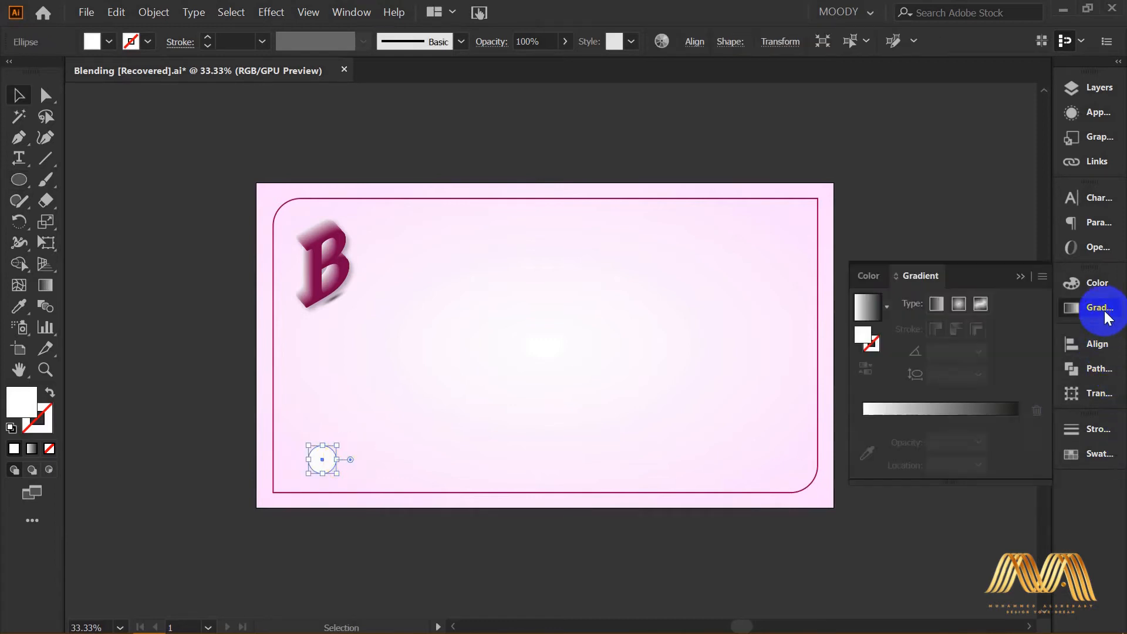
left_click(1004, 405)
double_click(1017, 441)
left_click(996, 271)
left_click_drag(863, 441, 868, 444)
double_click(867, 441)
left_click(977, 273)
left_click(1037, 395)
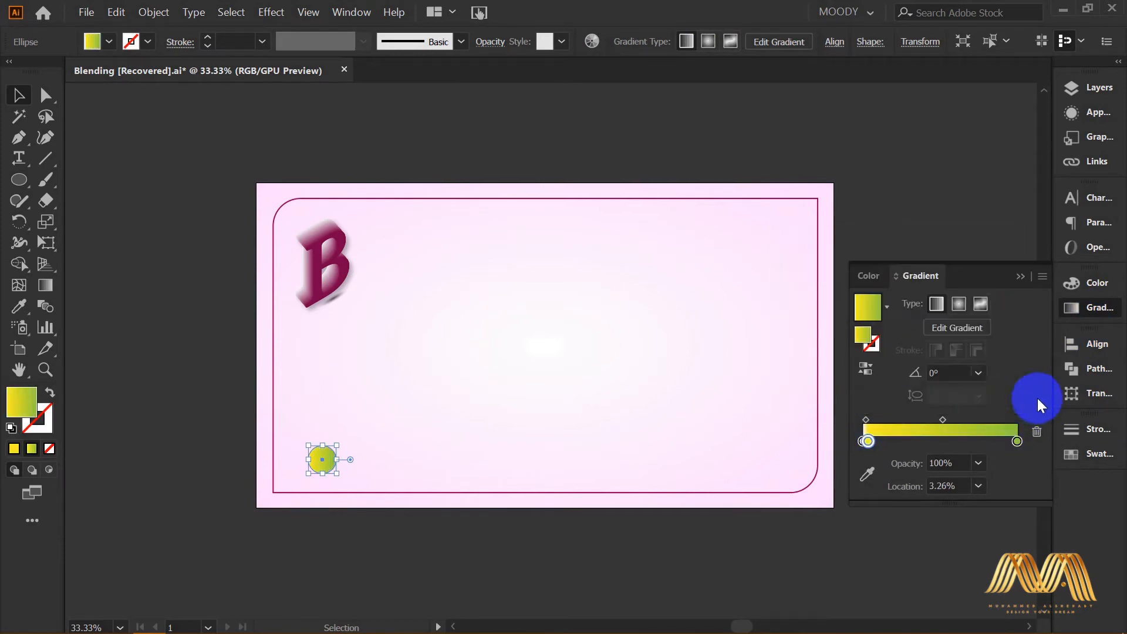
Step: Duplicate the gradient circle to the right and repeat the copy to form a row of 14 along the frame's bottom
left_click(328, 493)
left_click_drag(325, 460, 361, 462)
key("ctrl+d")
key("ctrl+d")
key("ctrl+d")
key("ctrl+d")
key("ctrl+d")
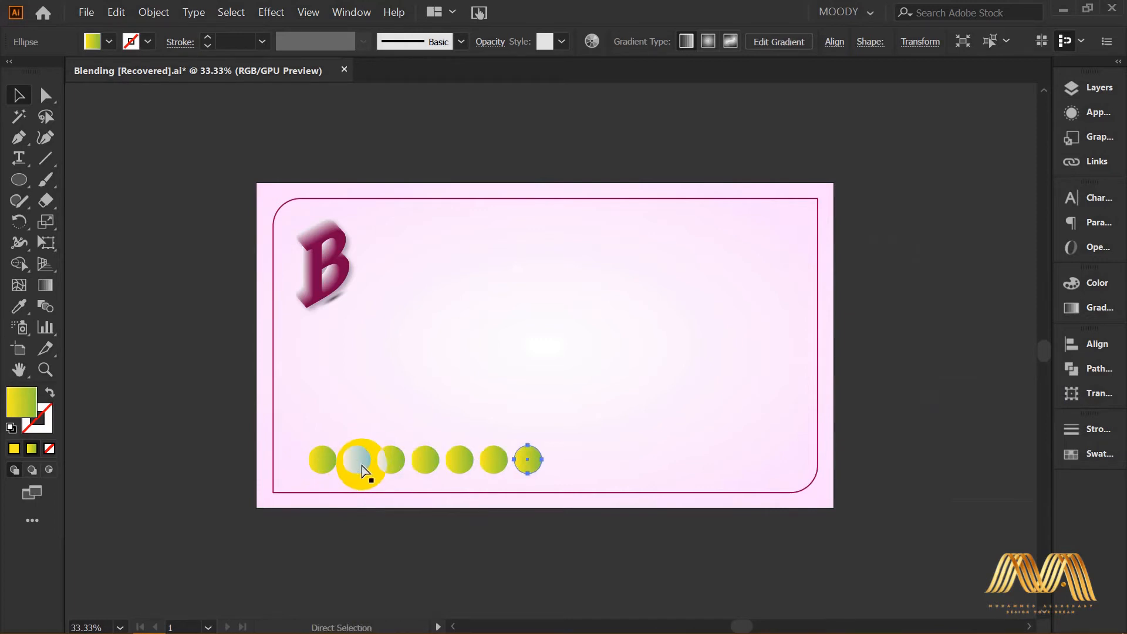
key("ctrl+d")
key("ctrl+d")
key("ctrl+d")
key("ctrl+d")
key("ctrl+d")
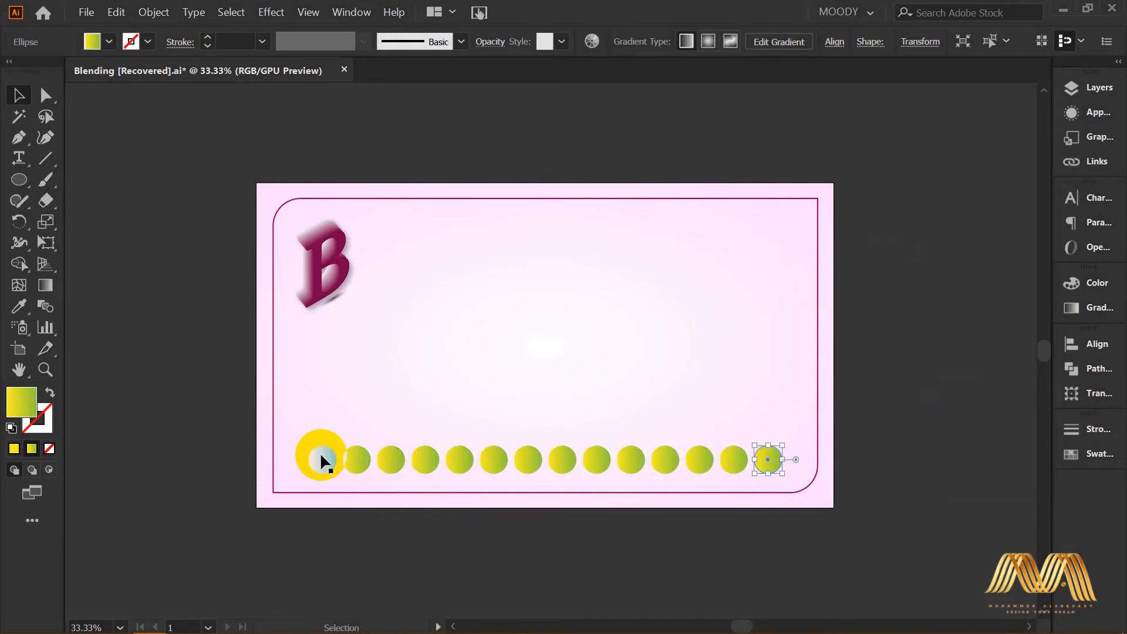
Step: Select the whole row of gradient circles and set the blend spacing to Specified Steps with 200 steps
left_click(299, 441)
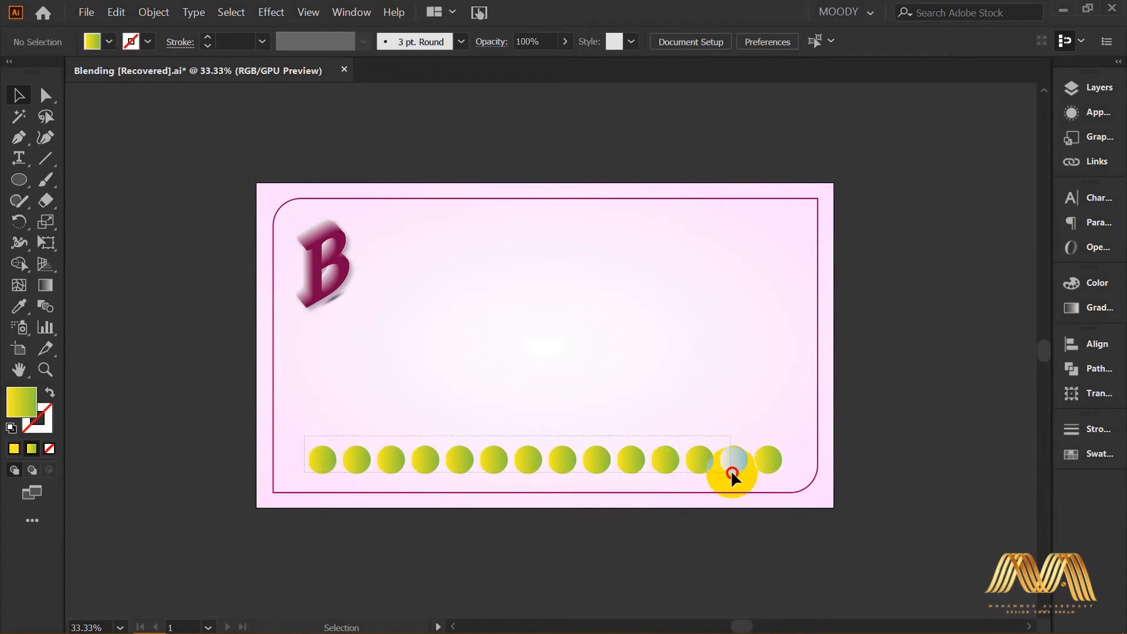
left_click_drag(783, 470, 784, 472)
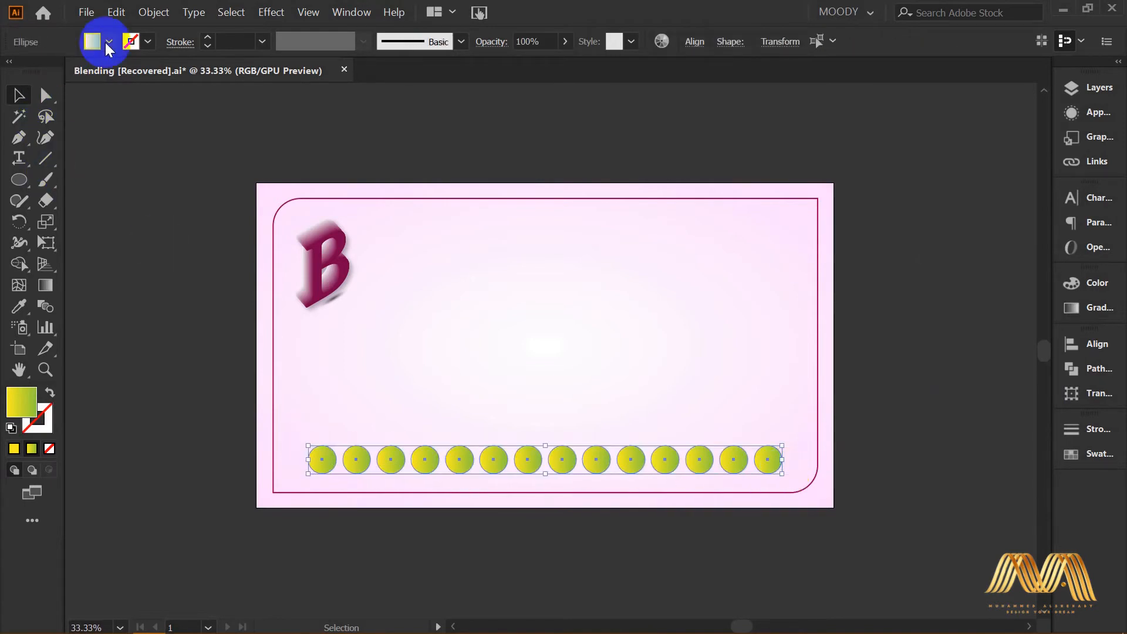
left_click(154, 13)
mouse_move(335, 433)
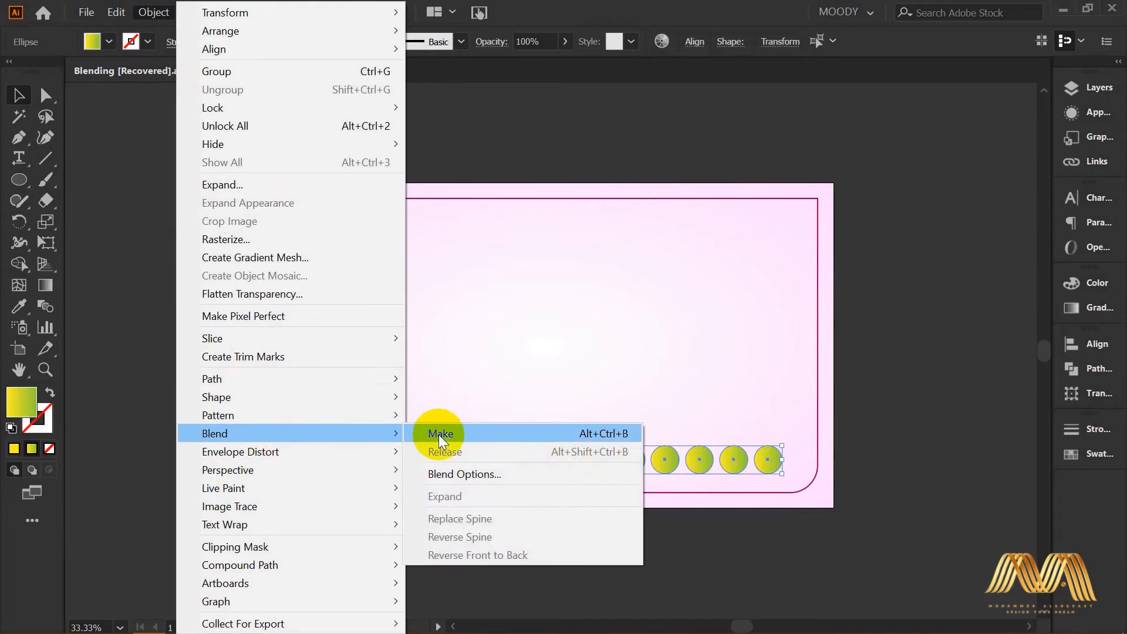
left_click(552, 473)
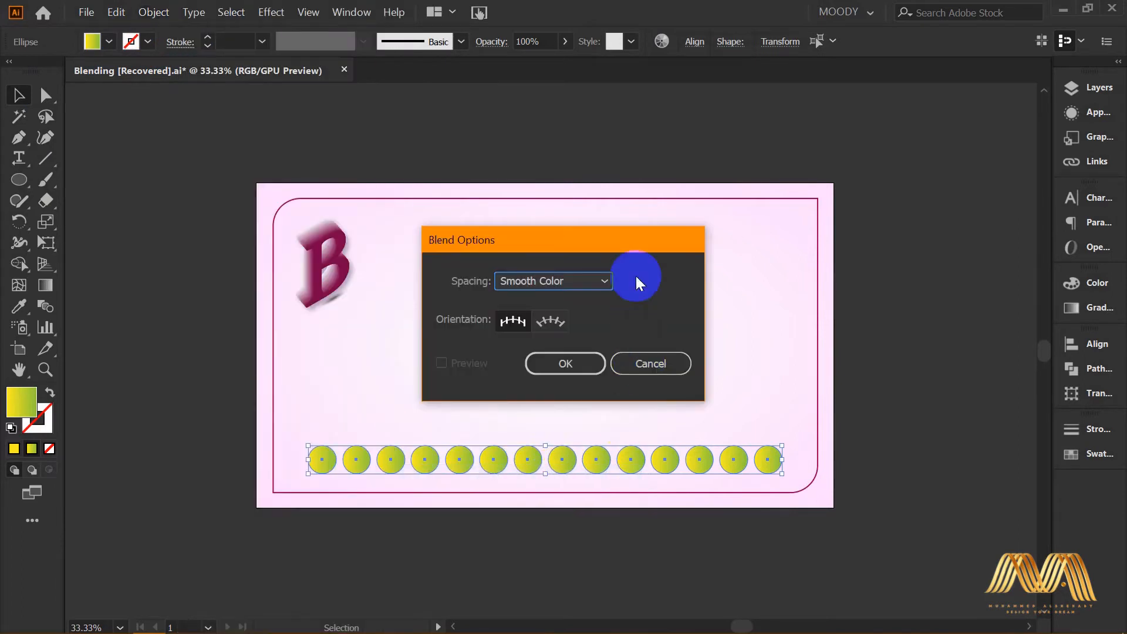
left_click_drag(632, 247, 745, 209)
left_click(716, 243)
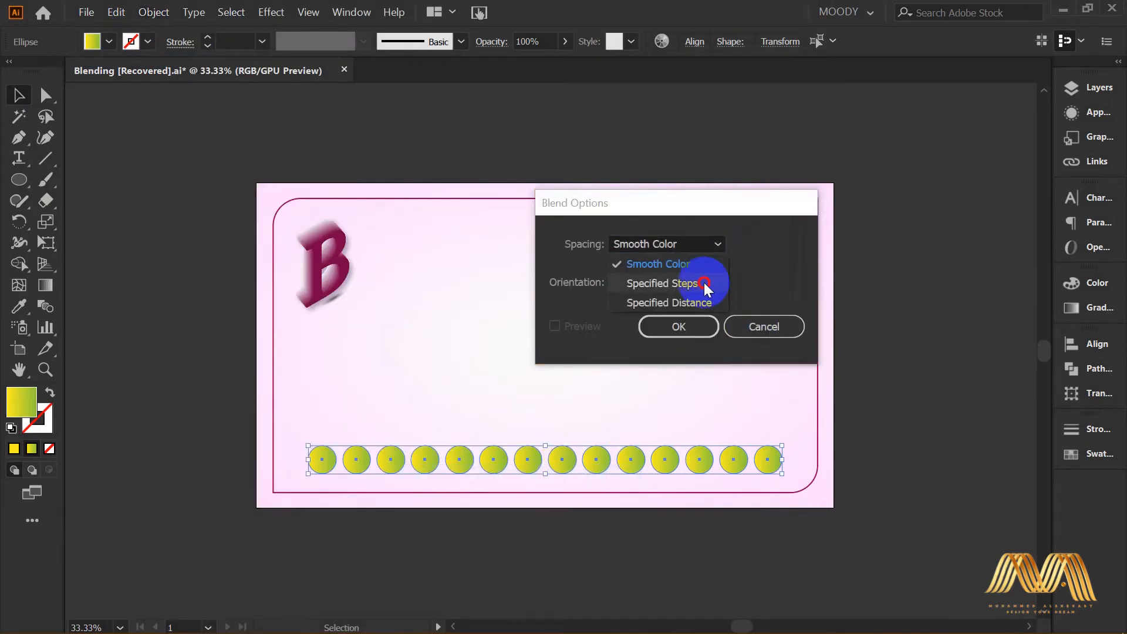
left_click(704, 283)
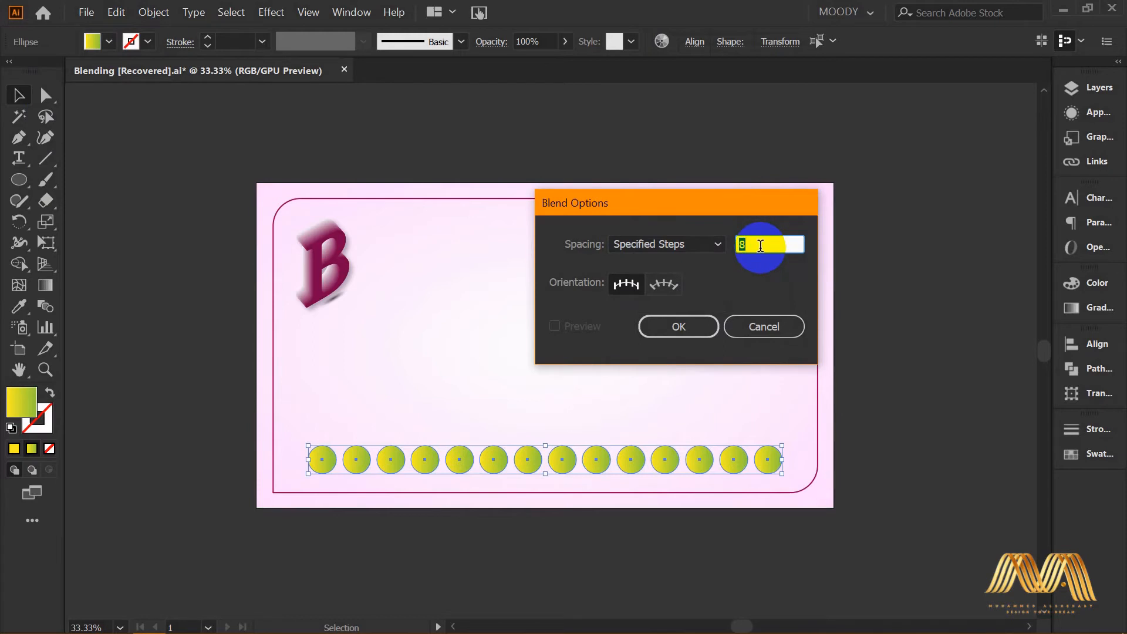
type("200")
key("Return")
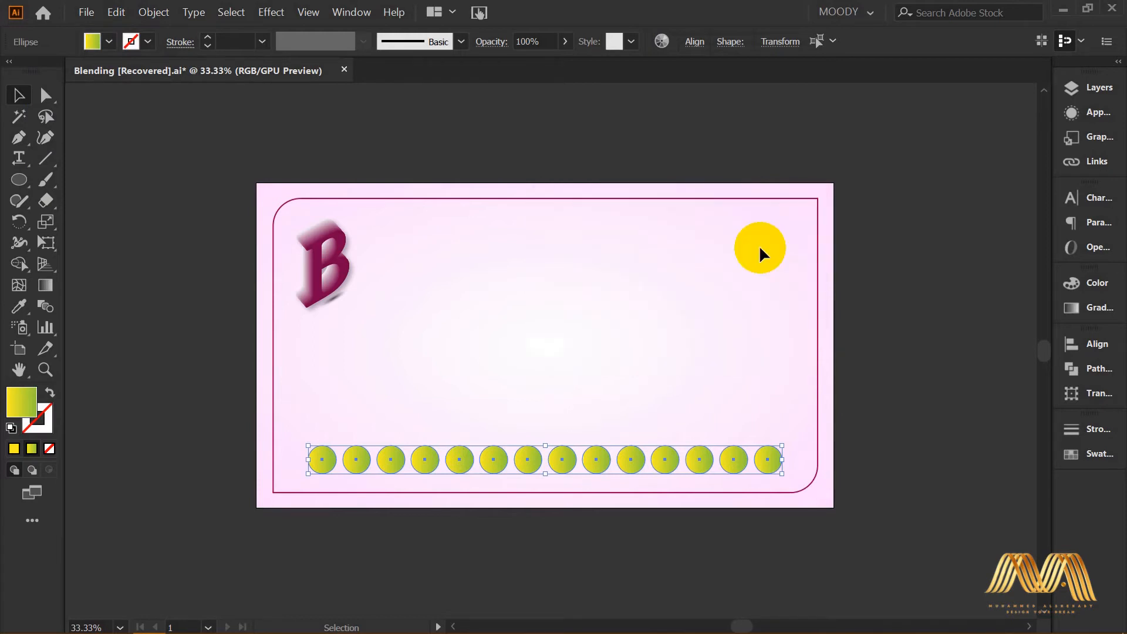
Step: Make a blend from the selected row of 14 gradient circles and deselect it
left_click(154, 13)
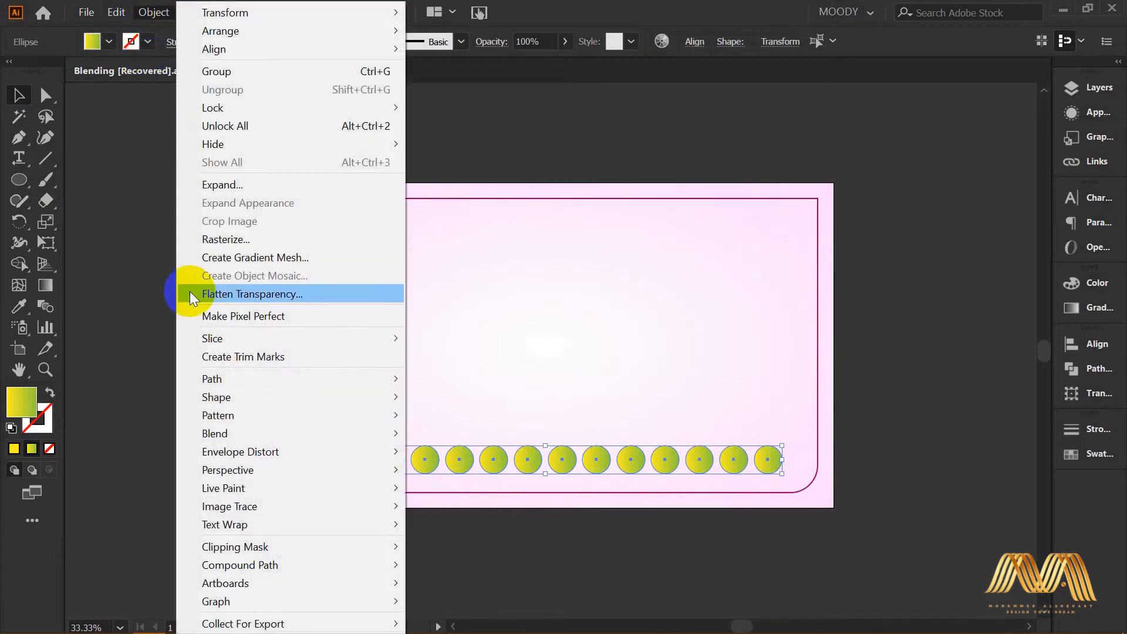
mouse_move(272, 436)
left_click(479, 434)
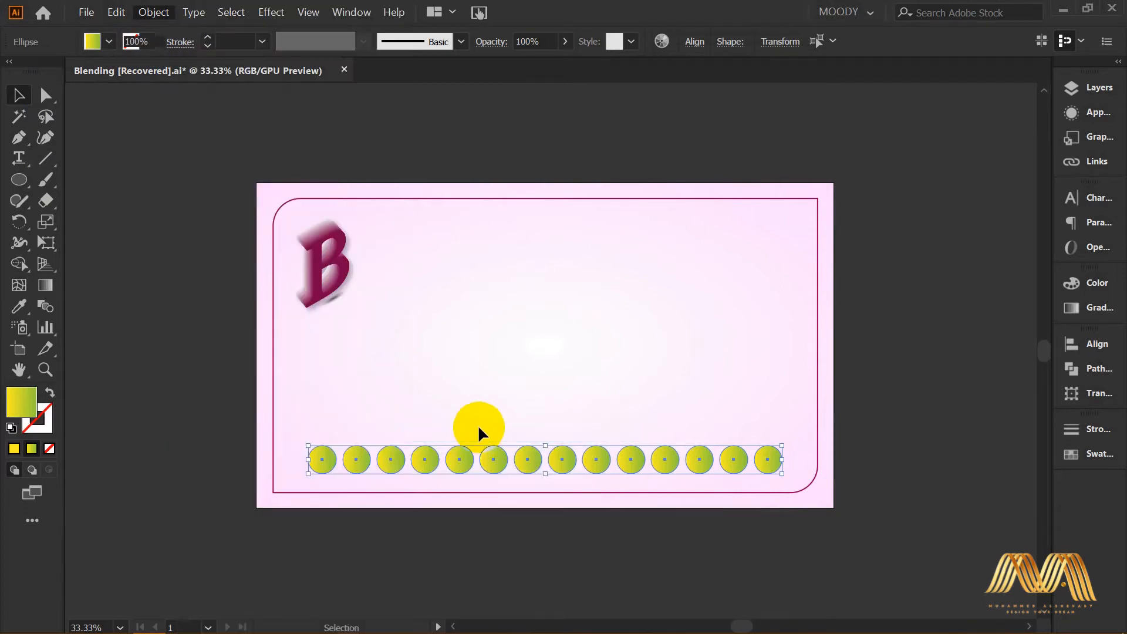
left_click(609, 521)
Step: Duplicate the blended bar just above the original and scale the copy down to less than half its length
left_click_drag(755, 461, 753, 415)
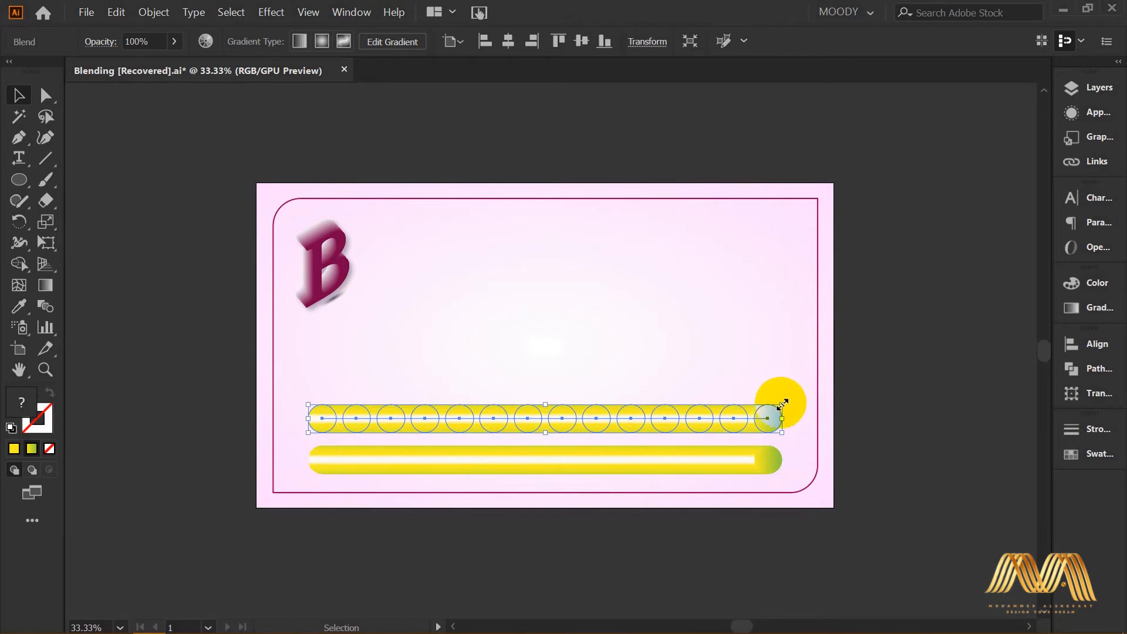
left_click_drag(783, 405, 766, 415)
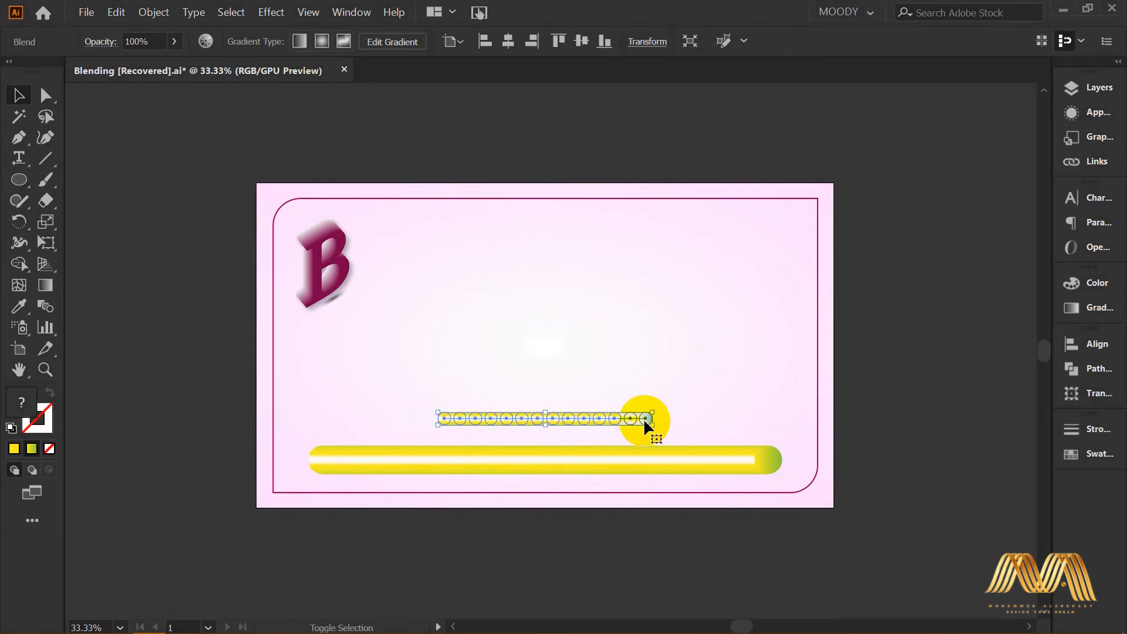
mouse_move(615, 420)
left_mouse_down()
mouse_move(594, 426)
mouse_move(617, 430)
left_mouse_up()
left_click(848, 389)
Step: Add a text letter B in the middle of the artboard and enlarge it well above its initial size
type("t")
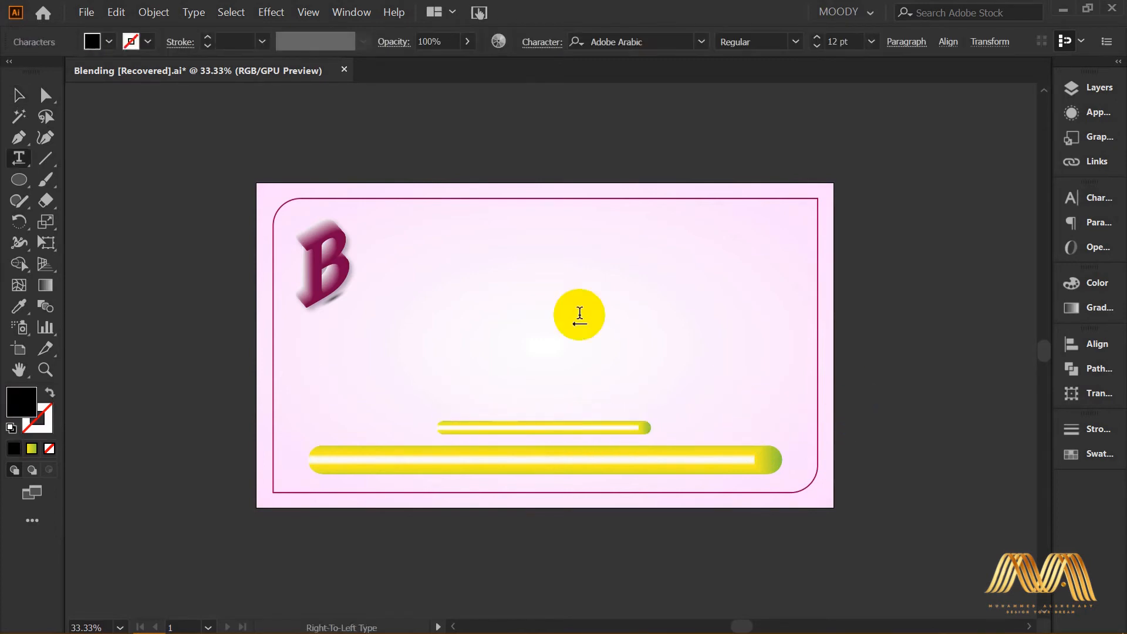
type("B")
left_click(25, 98)
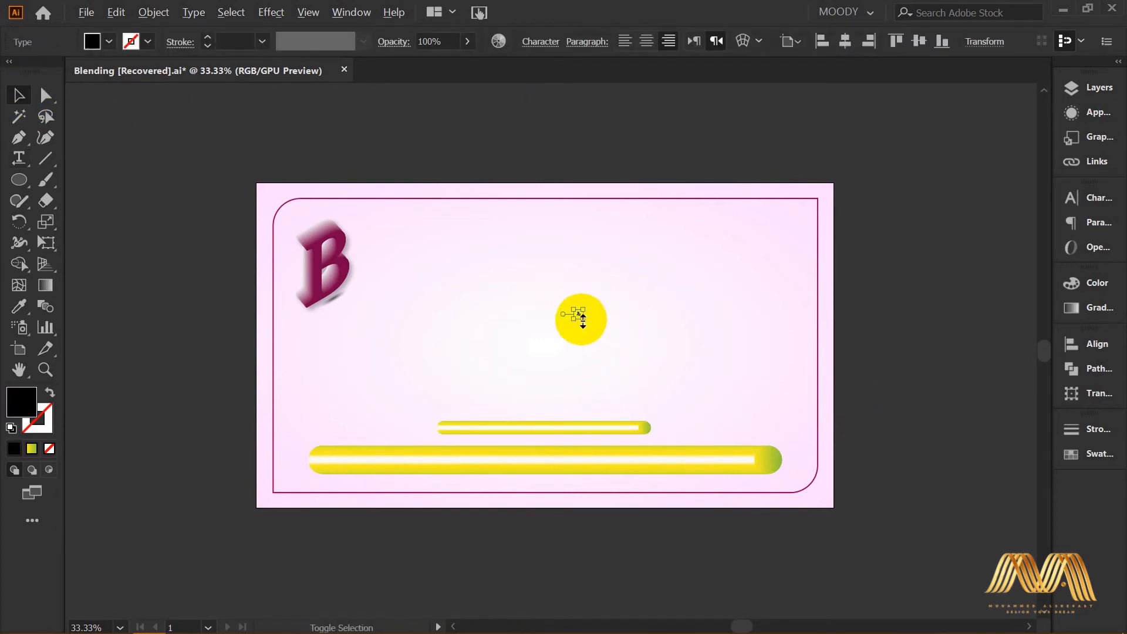
left_click_drag(585, 319, 742, 426)
left_click_drag(570, 323, 596, 323)
Step: Convert the text letter B to outlines and ungroup the result
right_click(651, 322)
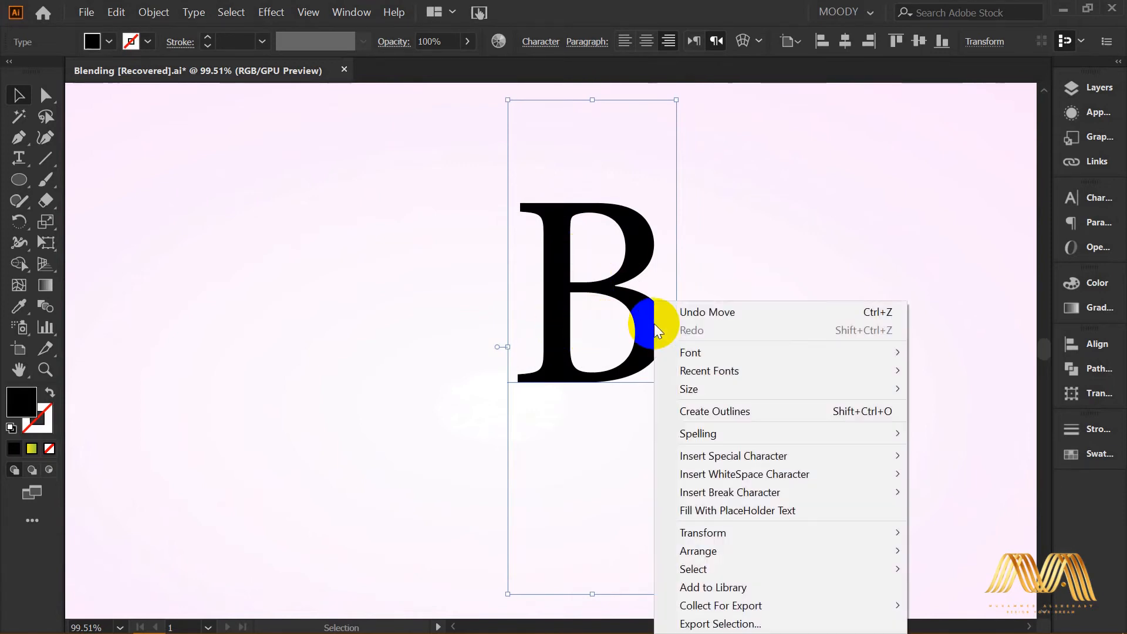
left_click(741, 411)
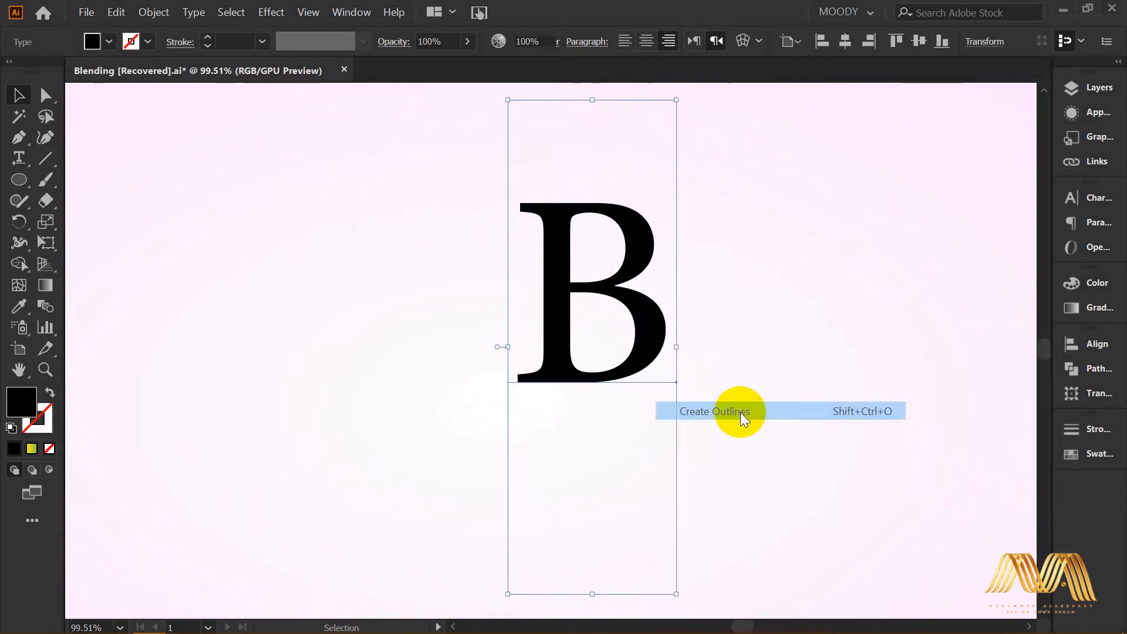
right_click(651, 320)
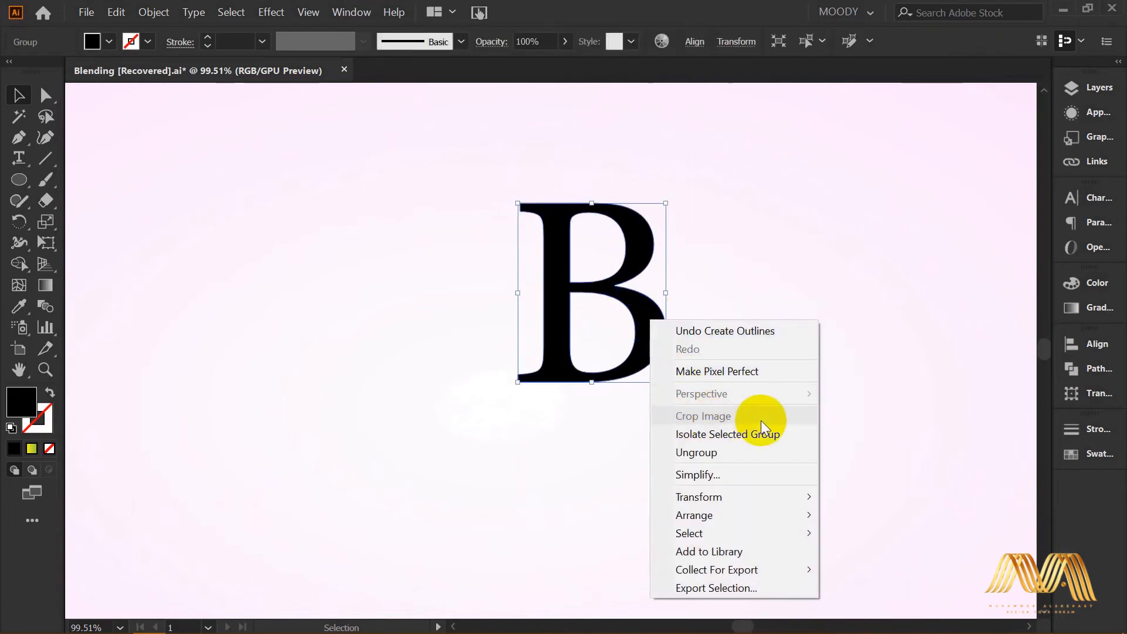
left_click(737, 453)
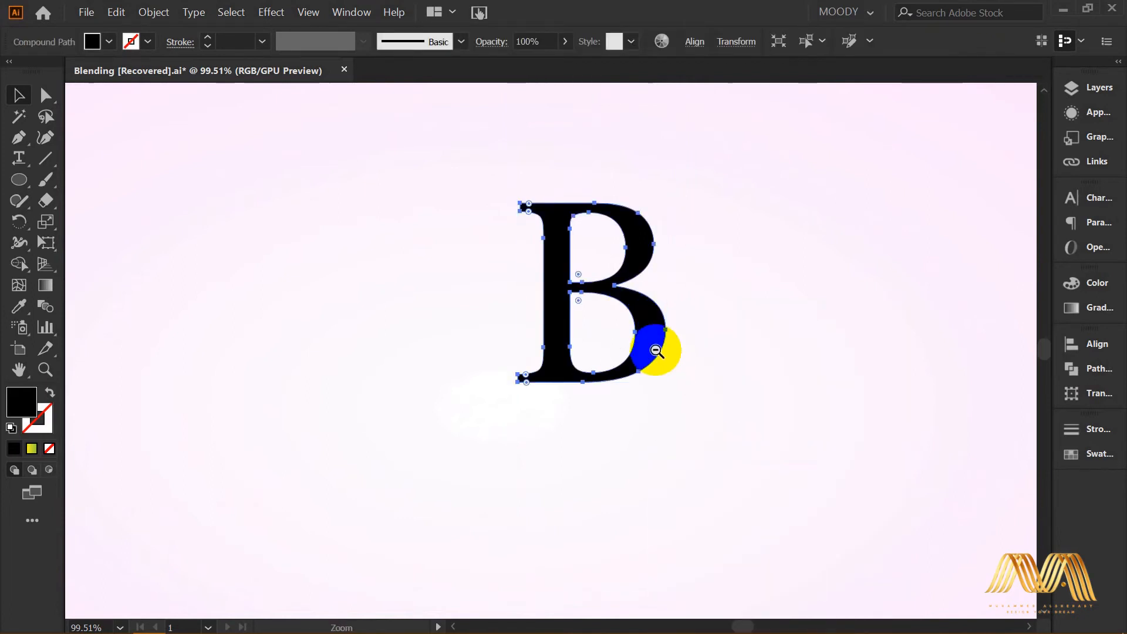
Step: Try to replace the small blended bar's spine with the outlined letter B
left_click(655, 349, "ctrl+alt")
left_click(656, 350, "ctrl+alt")
left_click_drag(483, 344, 617, 327)
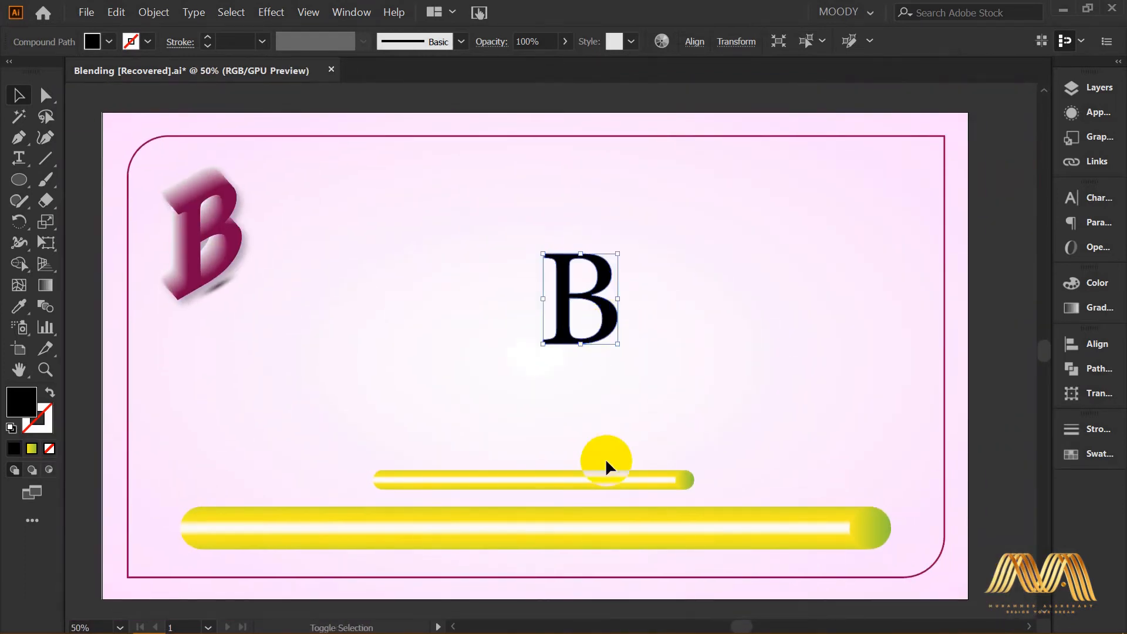
left_click(608, 478, "shift")
left_click(154, 12)
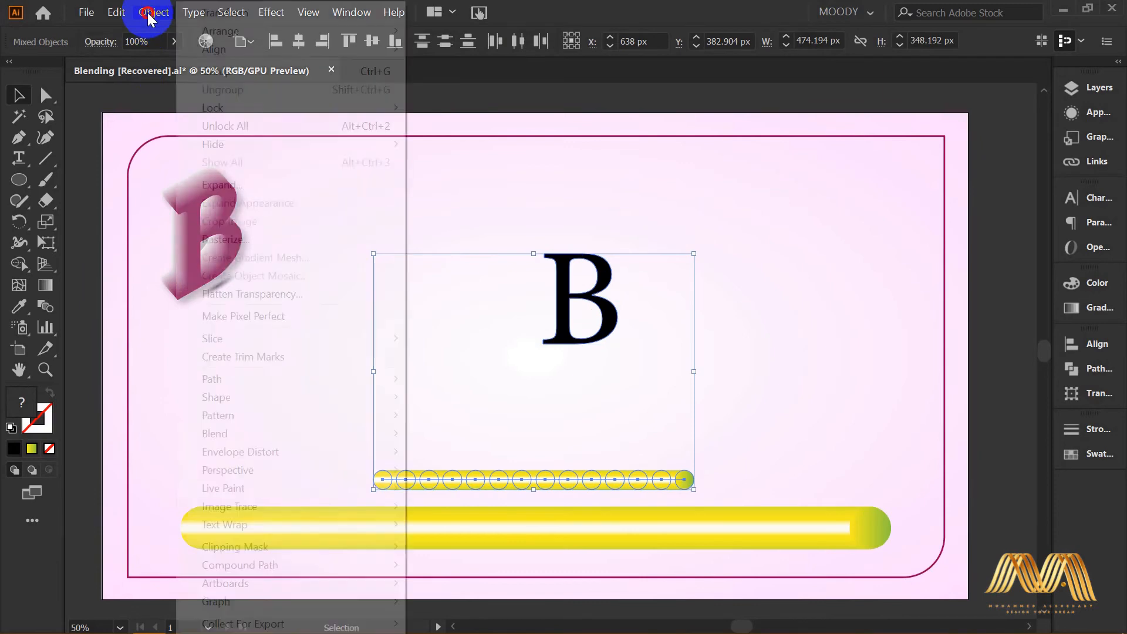
mouse_move(245, 449)
mouse_move(360, 434)
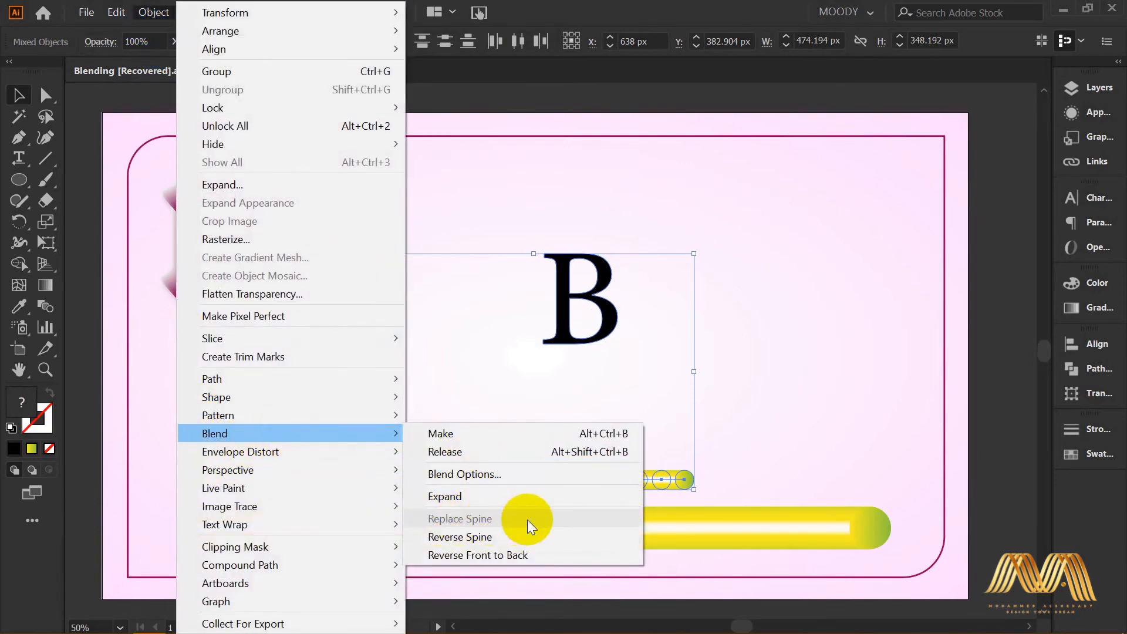
left_click(654, 339)
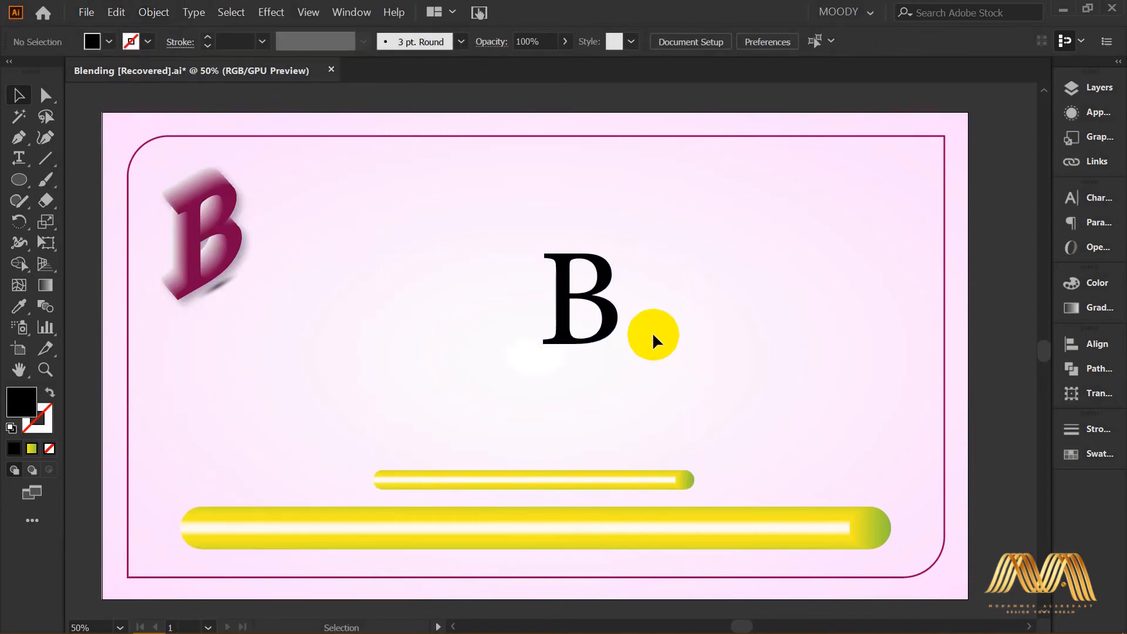
Step: Release the black B's compound path and move its two inner counter shapes out to the right of the letter
left_click(617, 319)
right_click(610, 310)
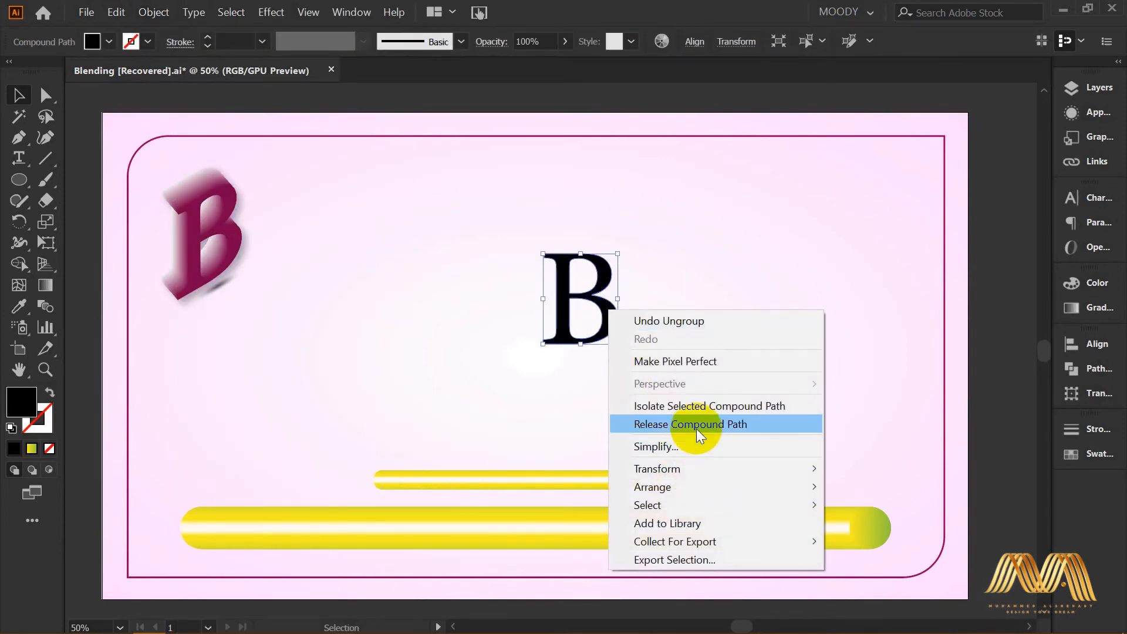
left_click(737, 424)
left_click(728, 314)
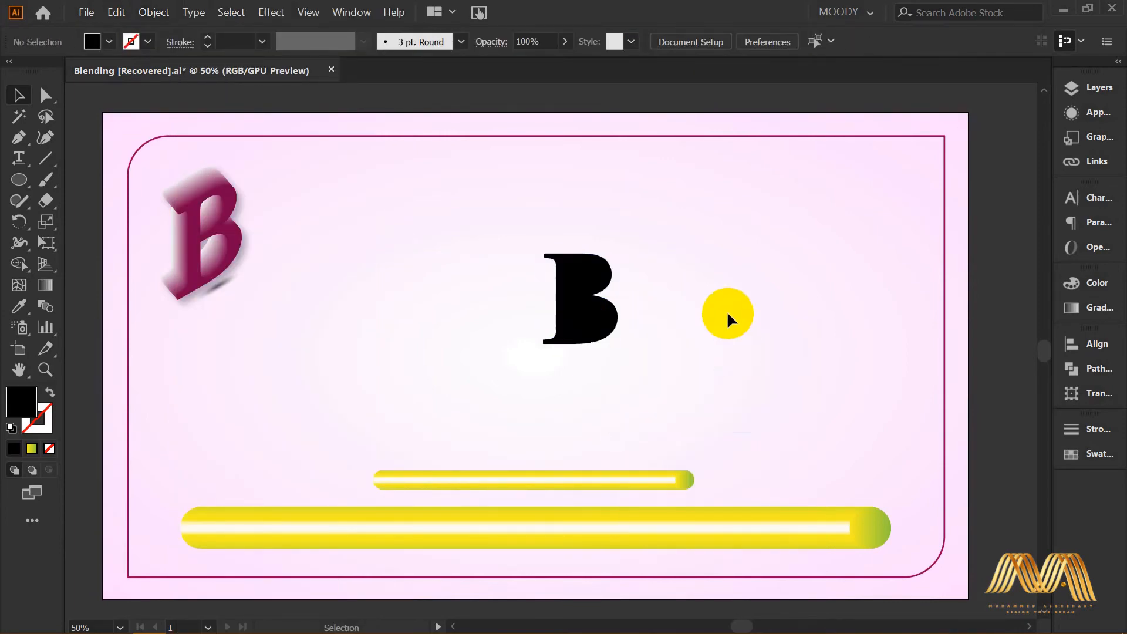
left_click(585, 277)
left_click(591, 319)
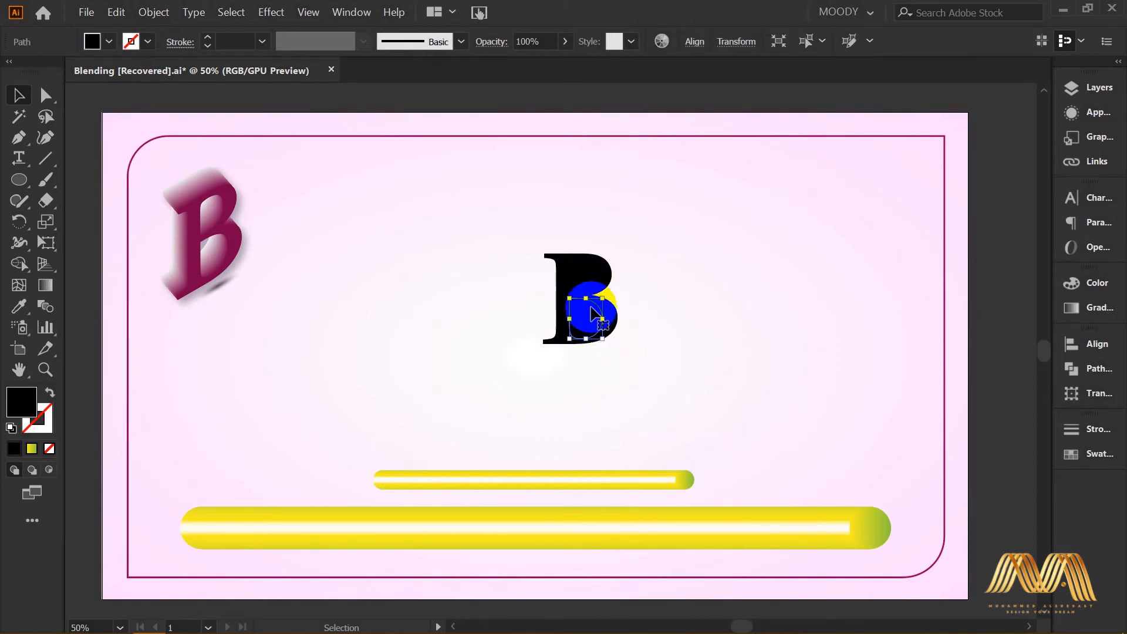
left_click(590, 278, "shift")
left_click_drag(590, 279, 661, 275)
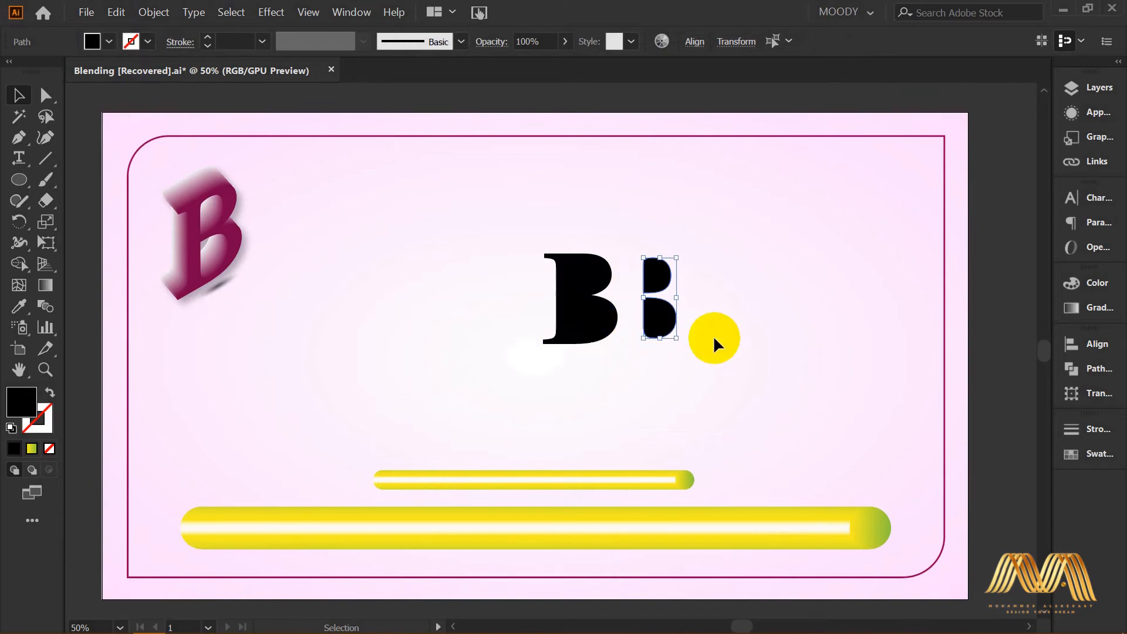
Step: Undo the counter move, compound path release, ungrouping and outlining to restore the B as editable text
key("ctrl+z")
key("ctrl+z")
key("ctrl+z")
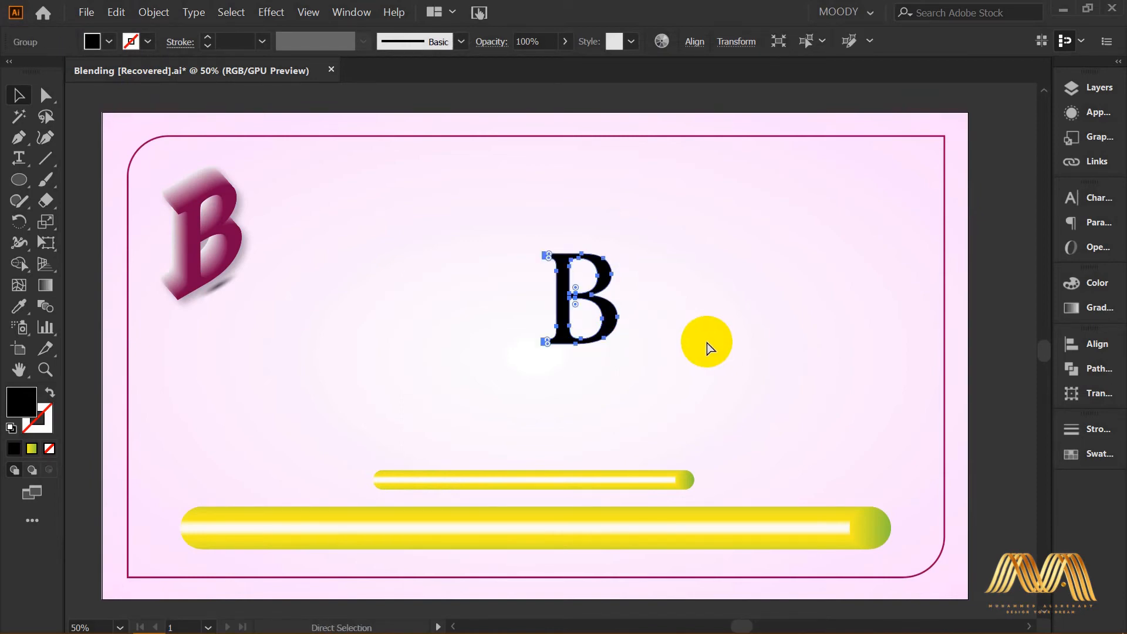
key("ctrl+z")
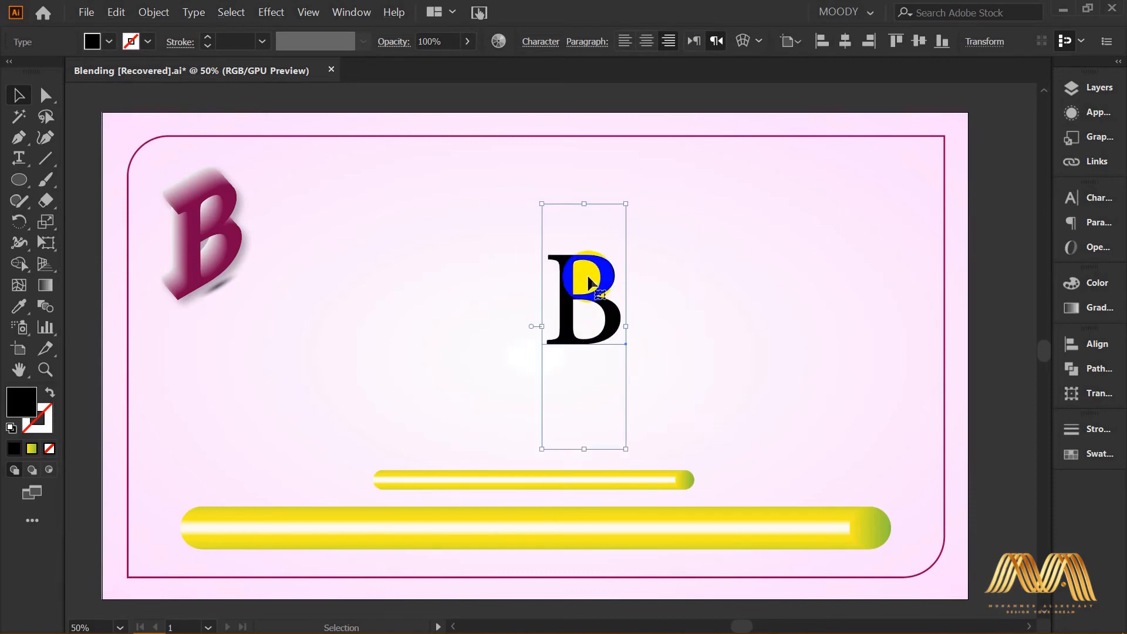
Step: Change the text letter B's font to Shelley Andante BT
left_click(1112, 200)
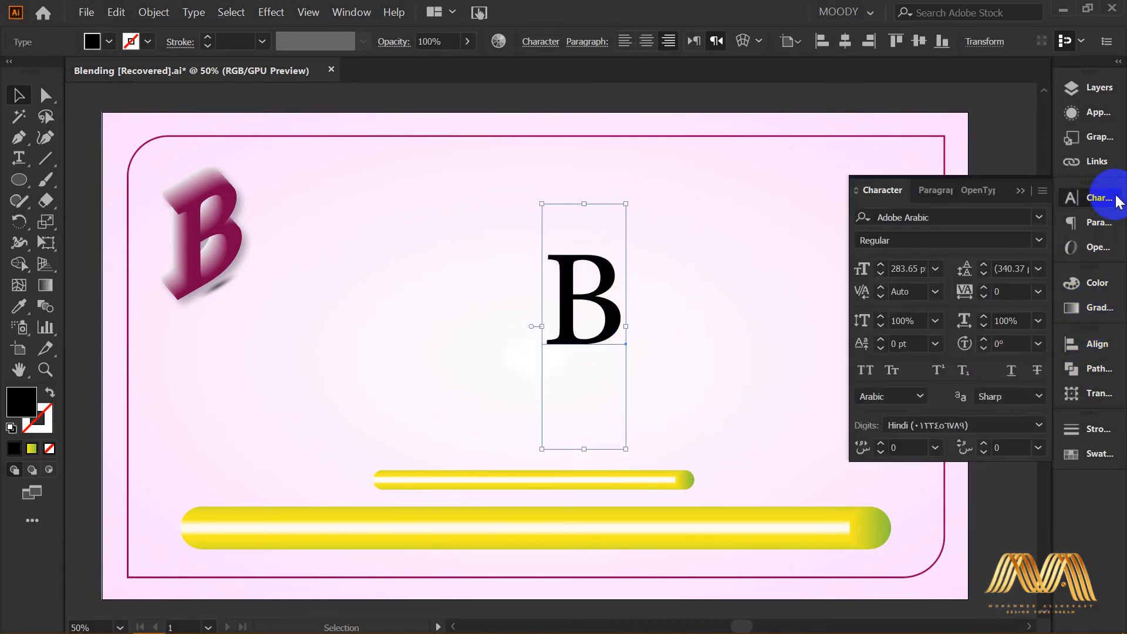
left_click(1040, 218)
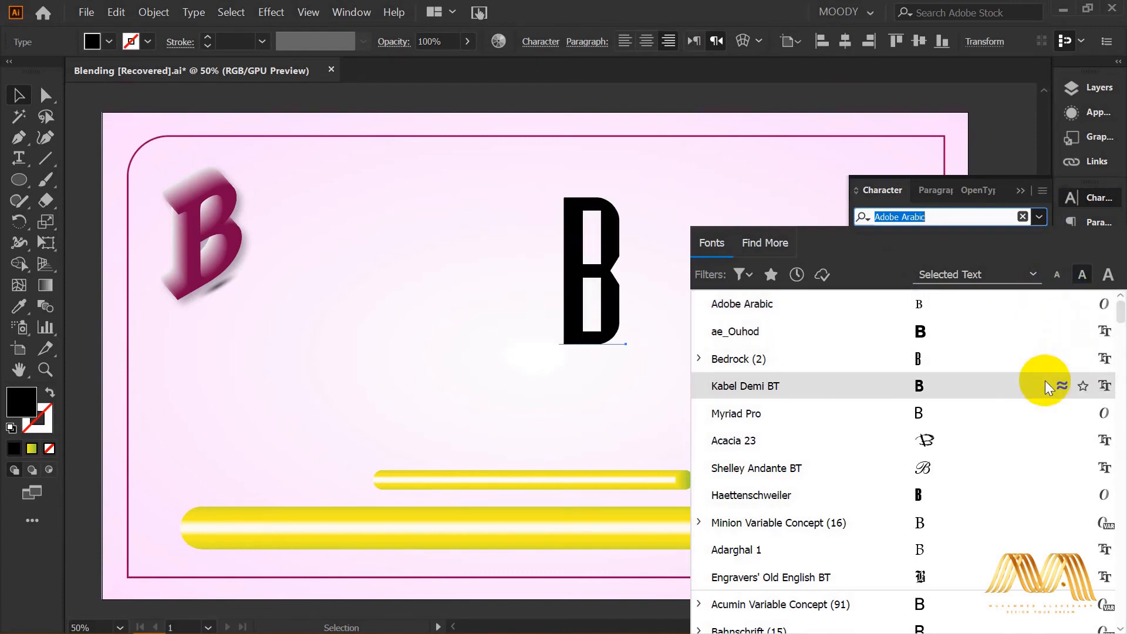
left_click(929, 468)
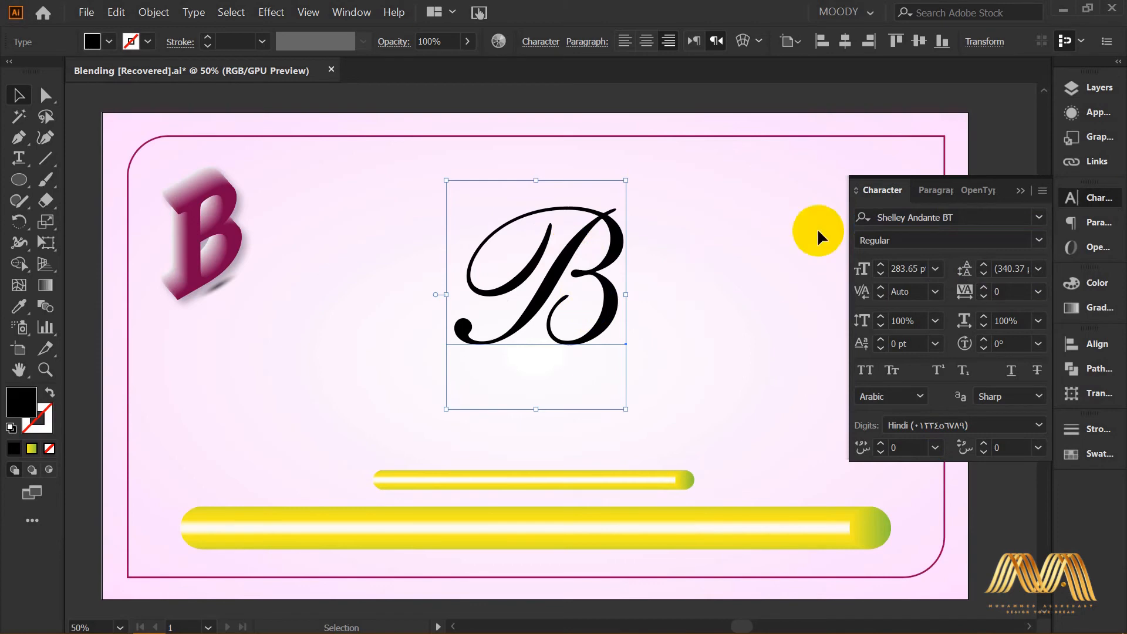
left_click(886, 191)
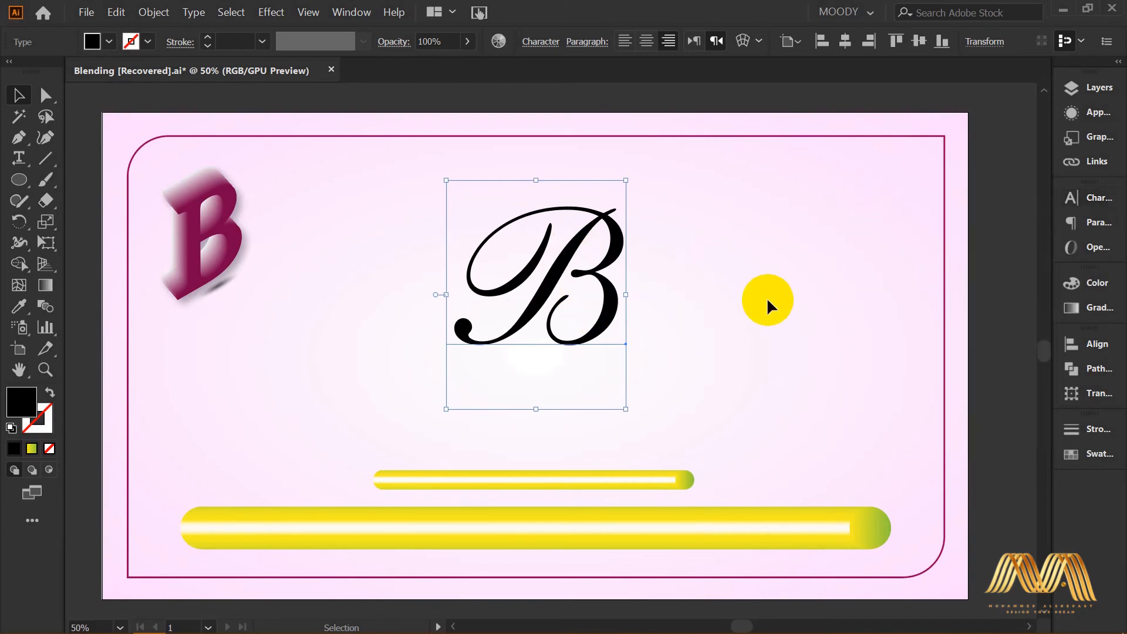
Step: Convert the script B to outlines, ungroup it and release its compound path into a plain path
right_click(608, 320)
left_click(674, 411)
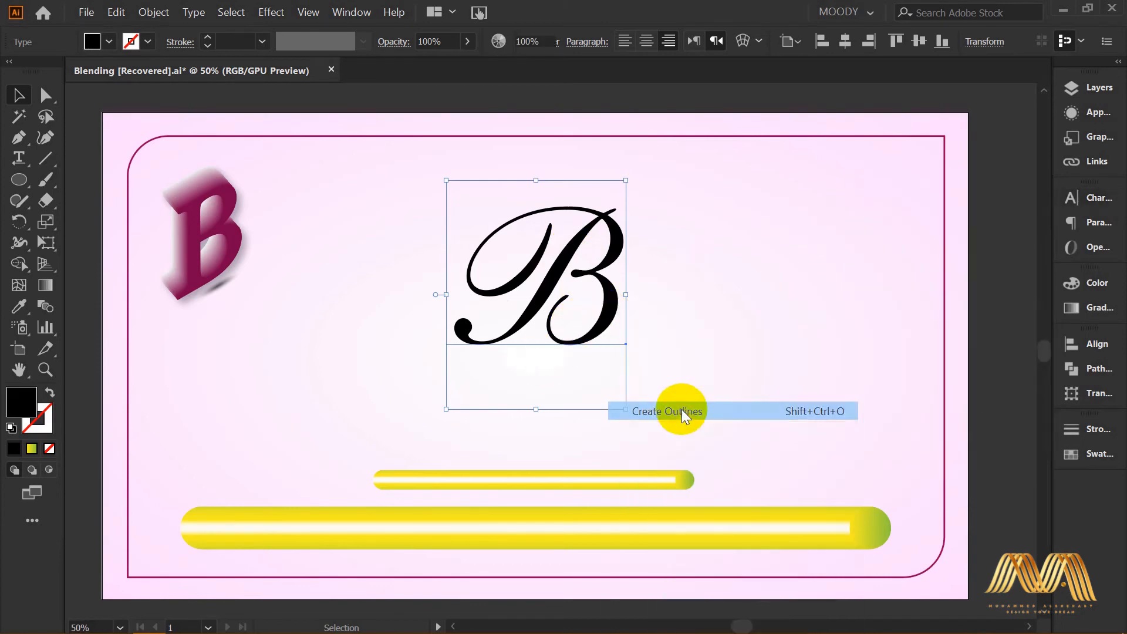
right_click(609, 307)
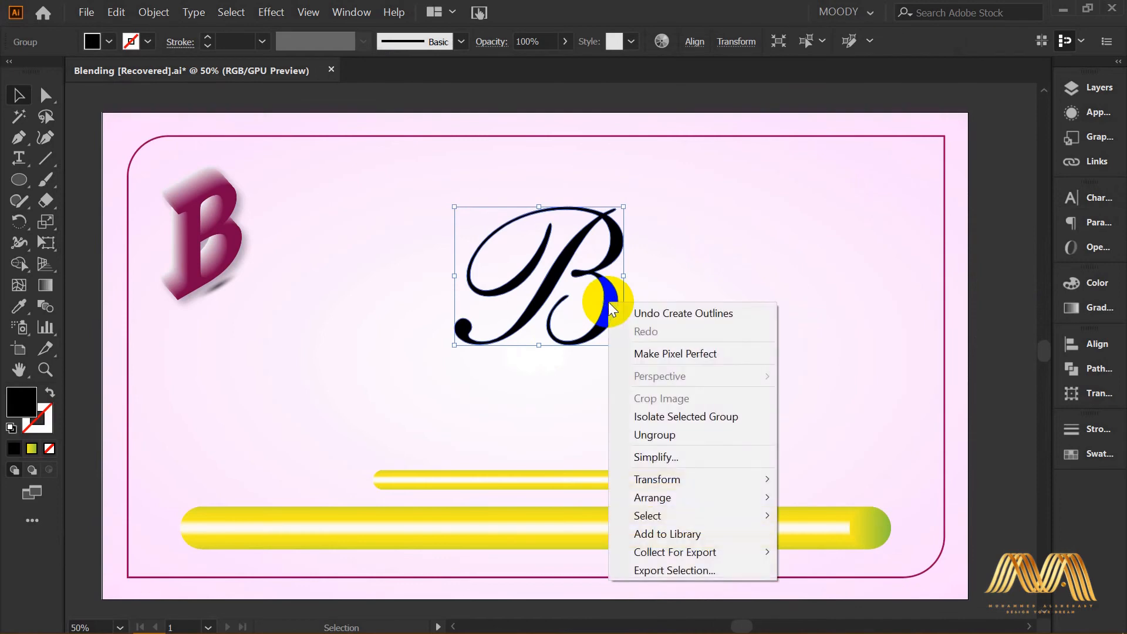
left_click(645, 433)
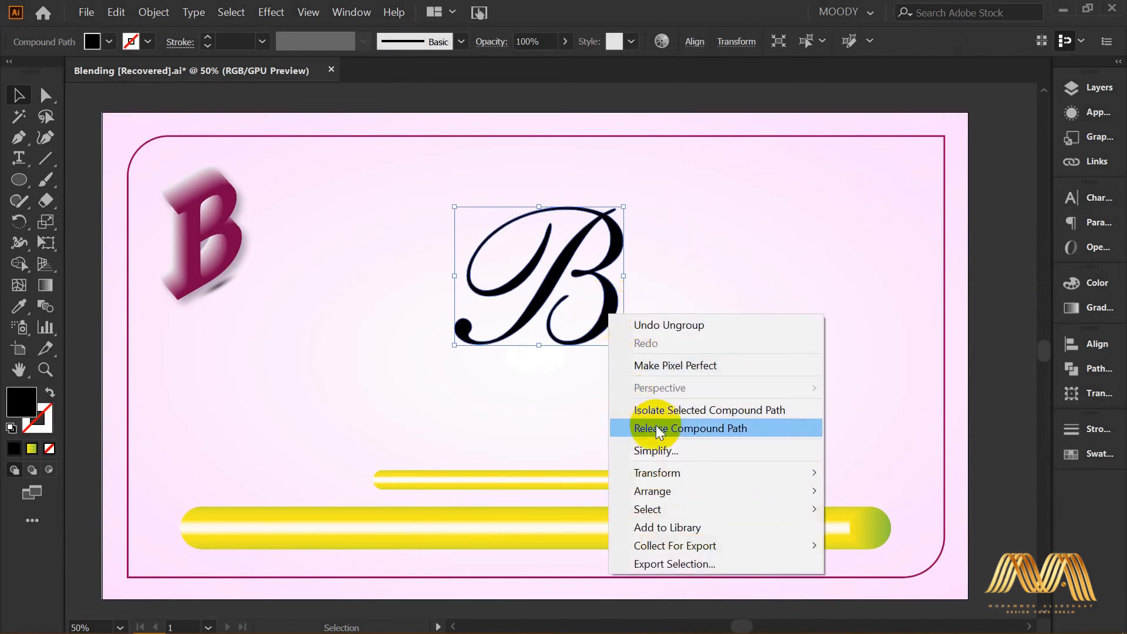
left_click(676, 433)
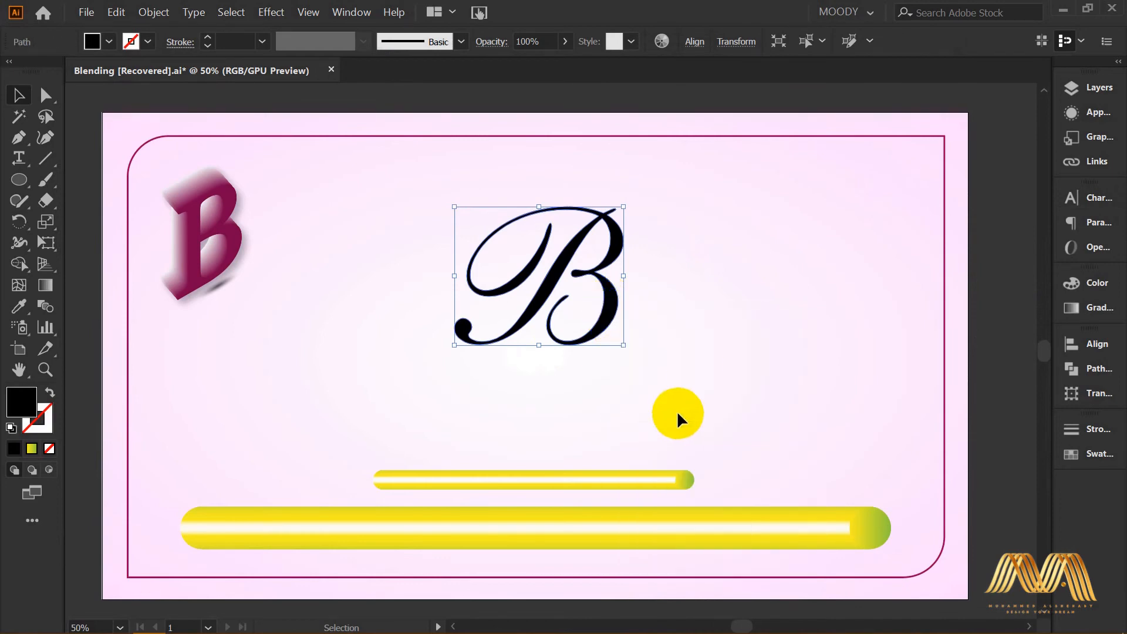
Step: Replace the spine of the small yellow-green circle blend with the black script B path
left_click(686, 326)
left_click_drag(646, 277, 559, 336)
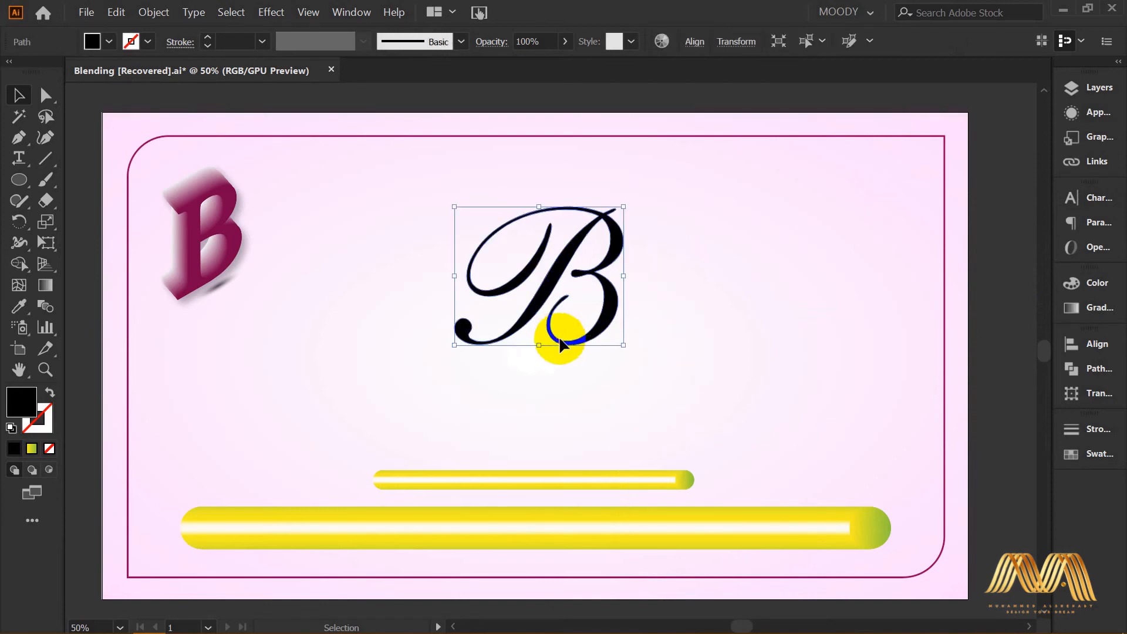
left_click(522, 479, "shift")
left_click(153, 11)
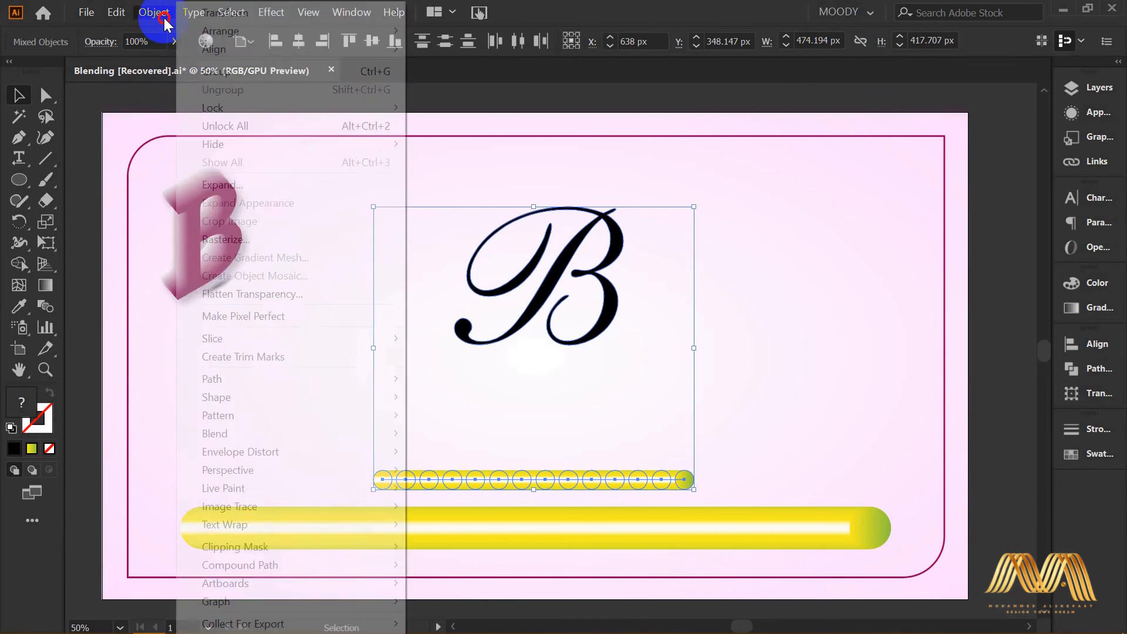
mouse_move(404, 433)
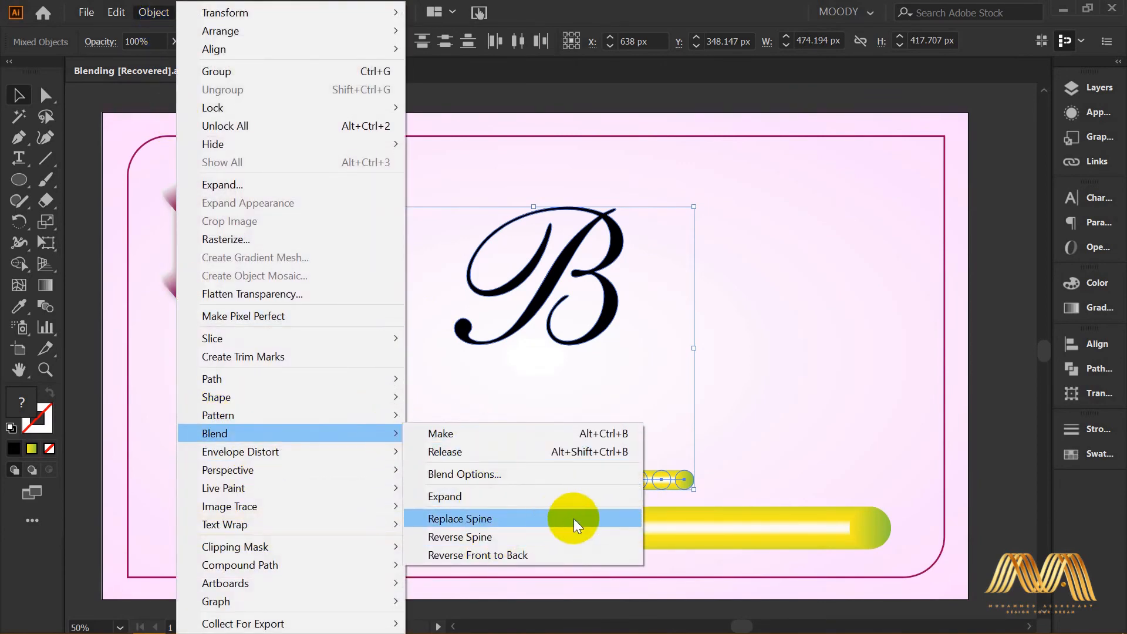
left_click(531, 519)
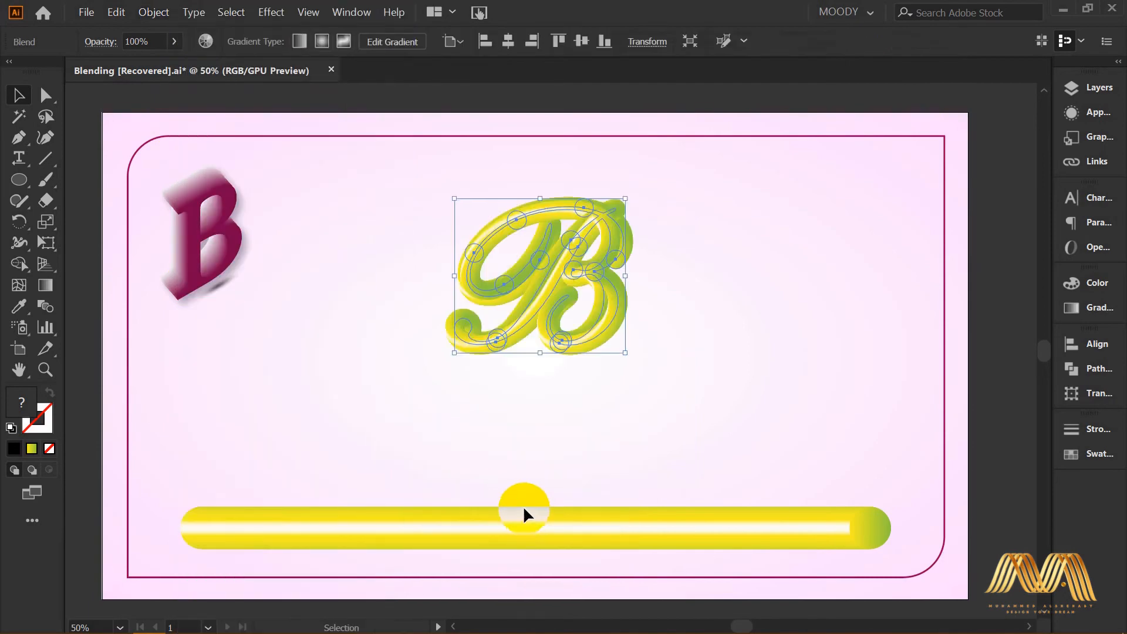
left_click(645, 321)
key("ctrl+1")
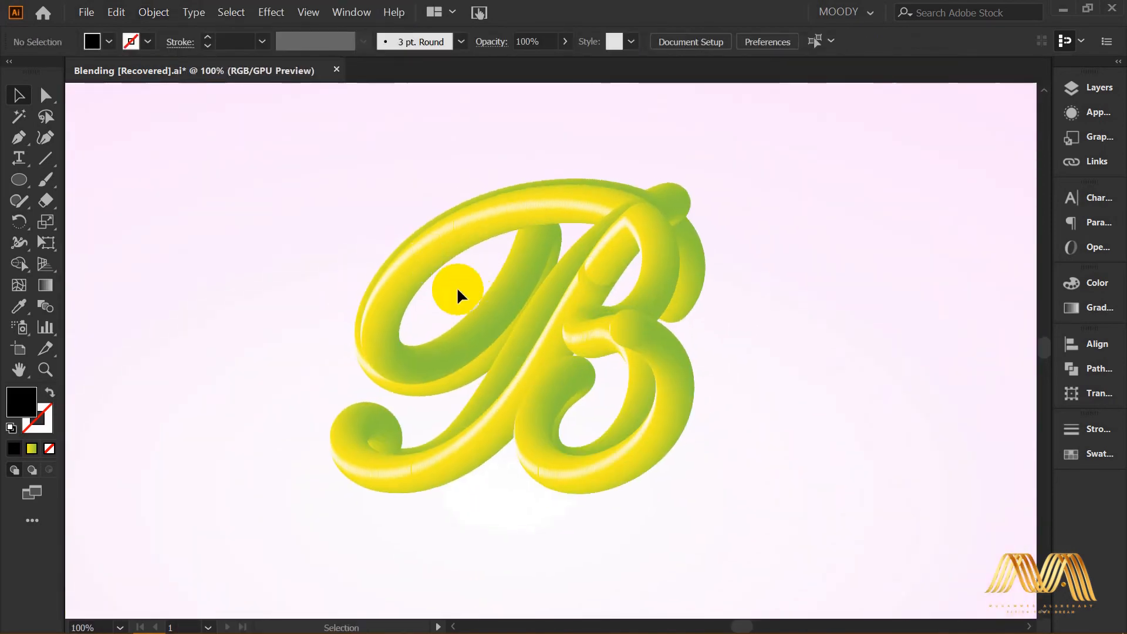
Step: Undo the spine replacement, scale the small circle blend down to about 356 px wide and place it just below the script B
key("ctrl+z")
left_click_drag(676, 438, 662, 237)
left_click(635, 473, "ctrl+alt")
left_click_drag(554, 395, 662, 425)
left_click(774, 410)
left_click(679, 429)
left_click_drag(648, 307, 647, 376)
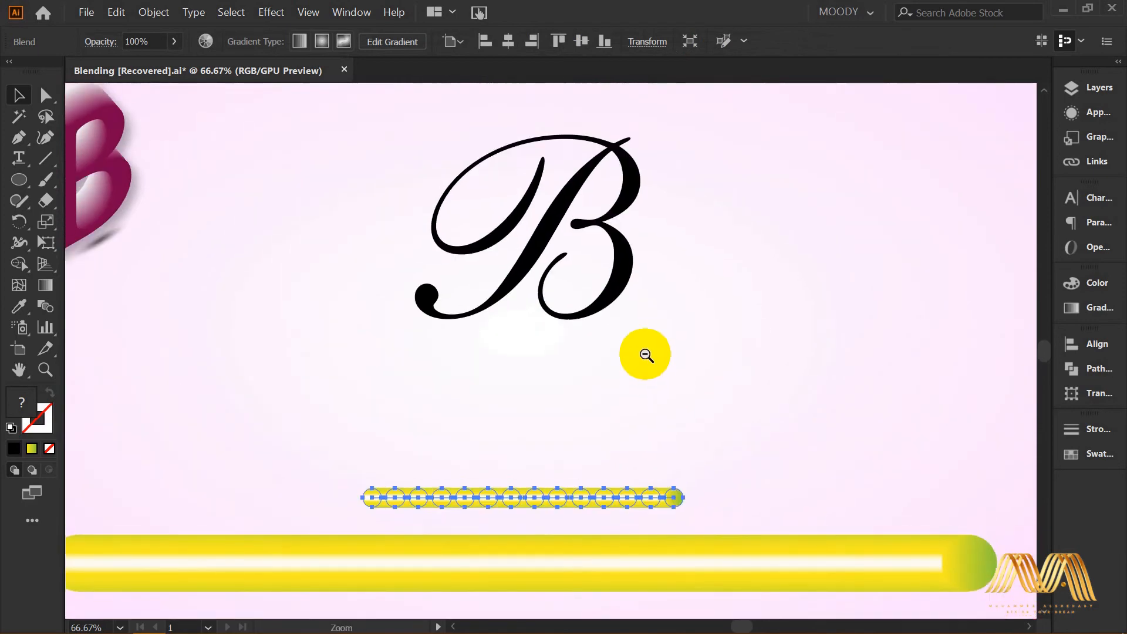
left_click(646, 355, "ctrl+alt")
left_click_drag(606, 311, 667, 361)
left_click_drag(565, 505, 571, 430)
Step: Select the script B and the reduced circle blend and apply Replace Spine to run the blend along the letter
left_click(558, 371)
left_click(531, 442, "shift")
left_click(154, 12)
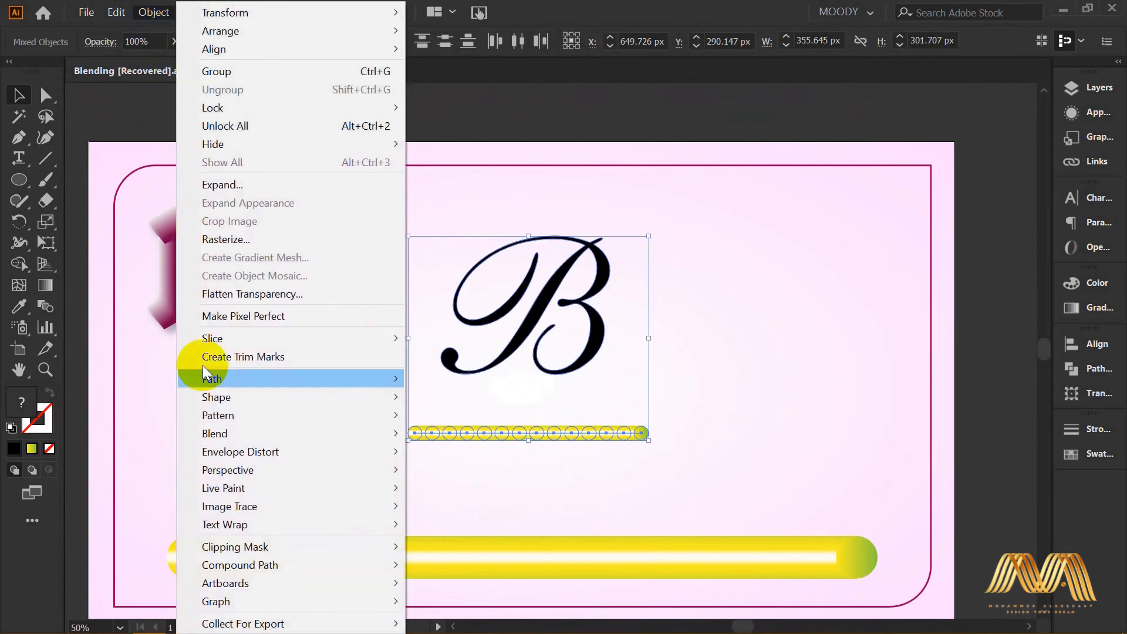
mouse_move(288, 433)
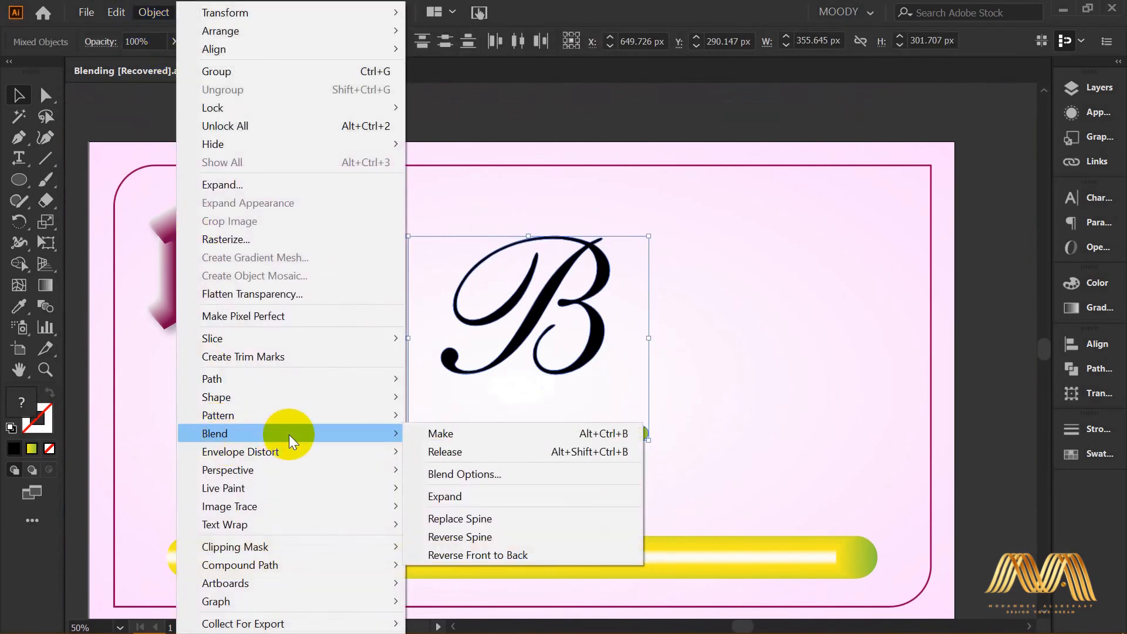
left_click(502, 518)
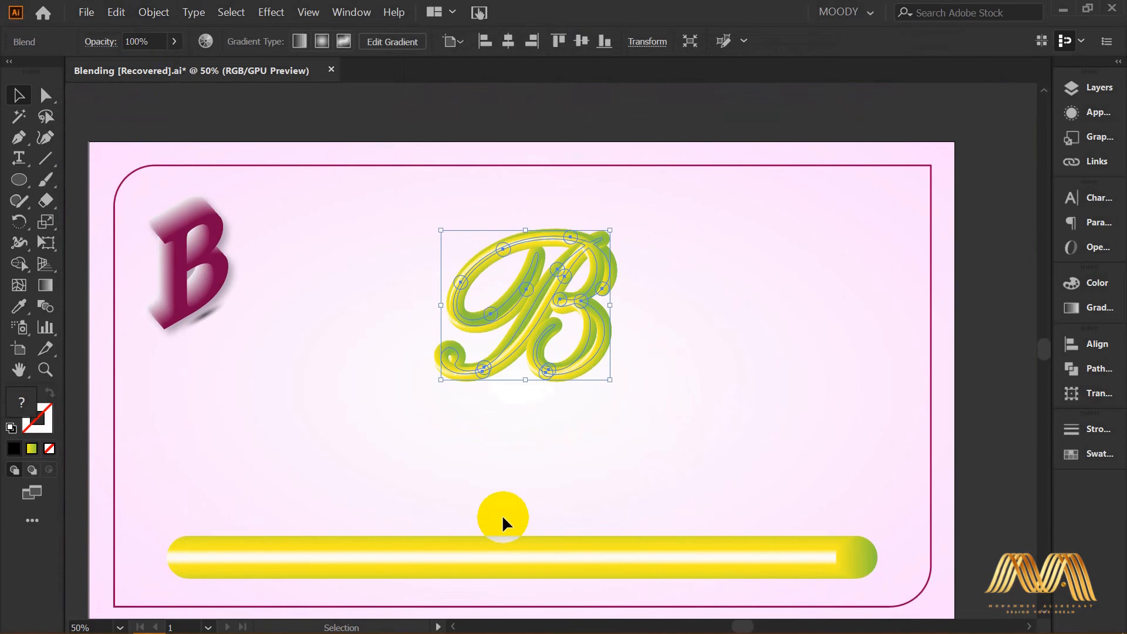
left_click(650, 388)
key("z")
left_click(518, 332)
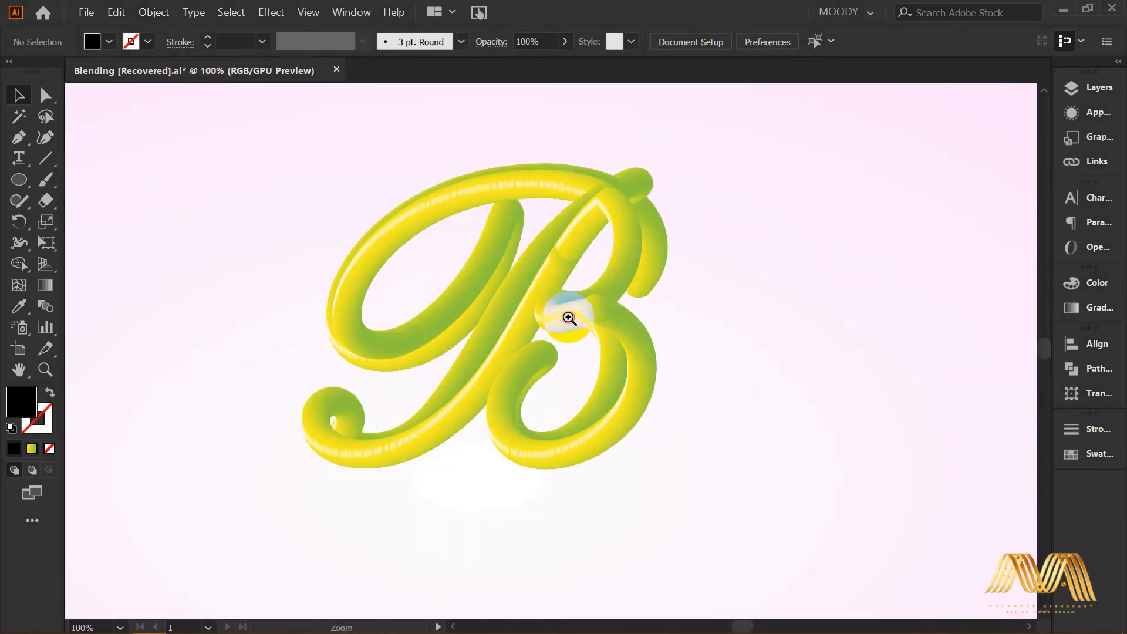
left_click(568, 317)
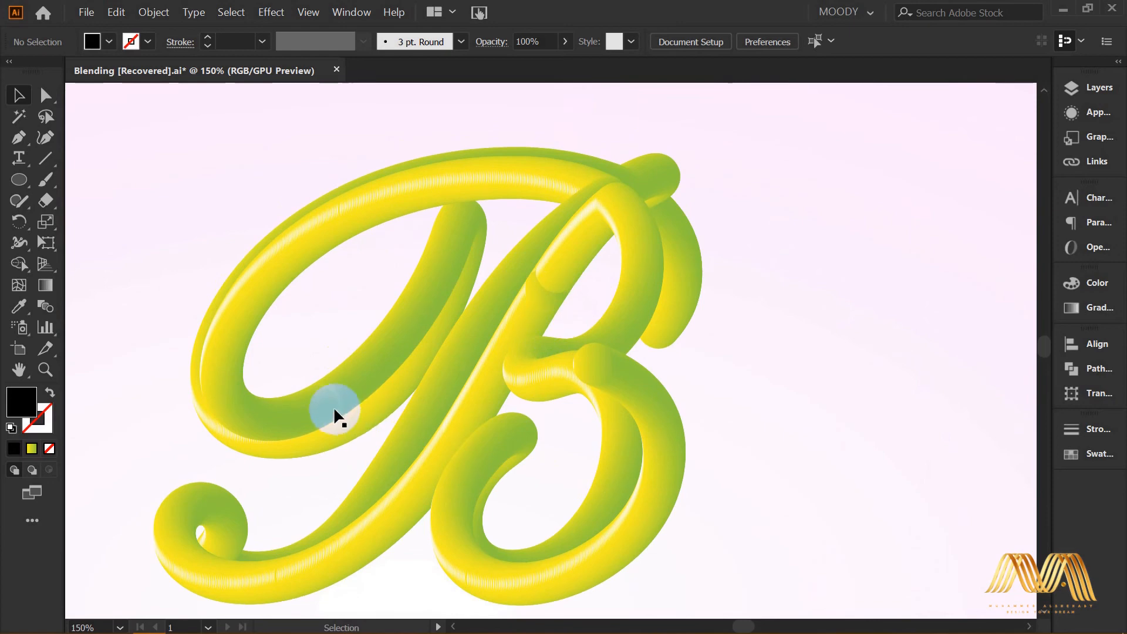
Step: Edit the blend with direct selection to remove the seam where its end circle overlaps the script B's diagonal stem
left_click(336, 396)
left_click(169, 372)
left_click(328, 393)
left_click(359, 403)
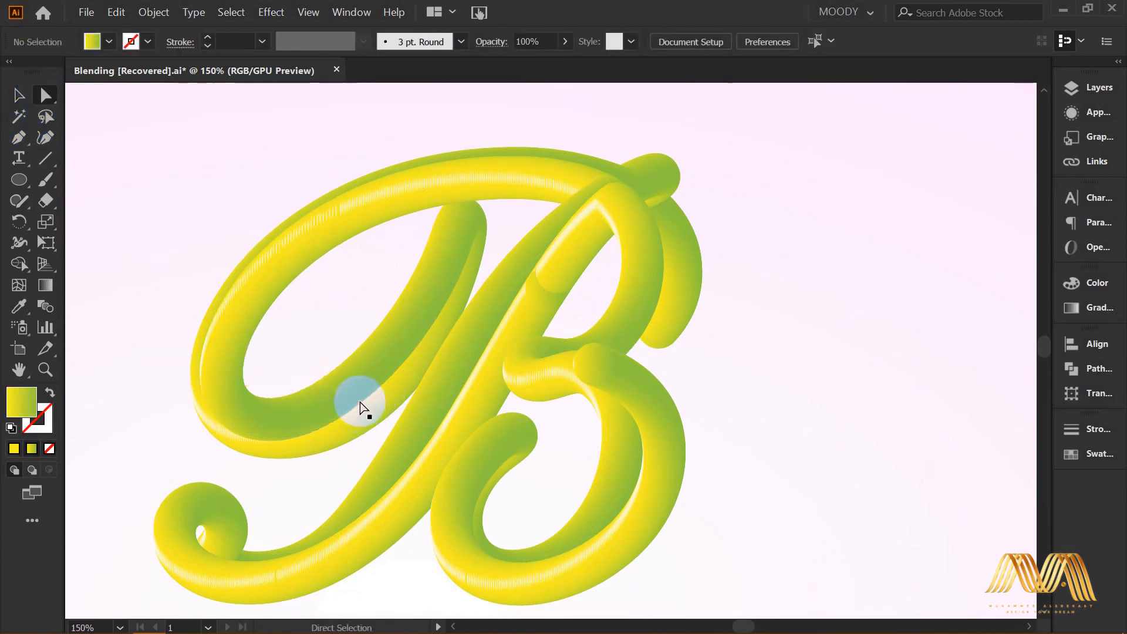
left_click(545, 292)
left_click(574, 301)
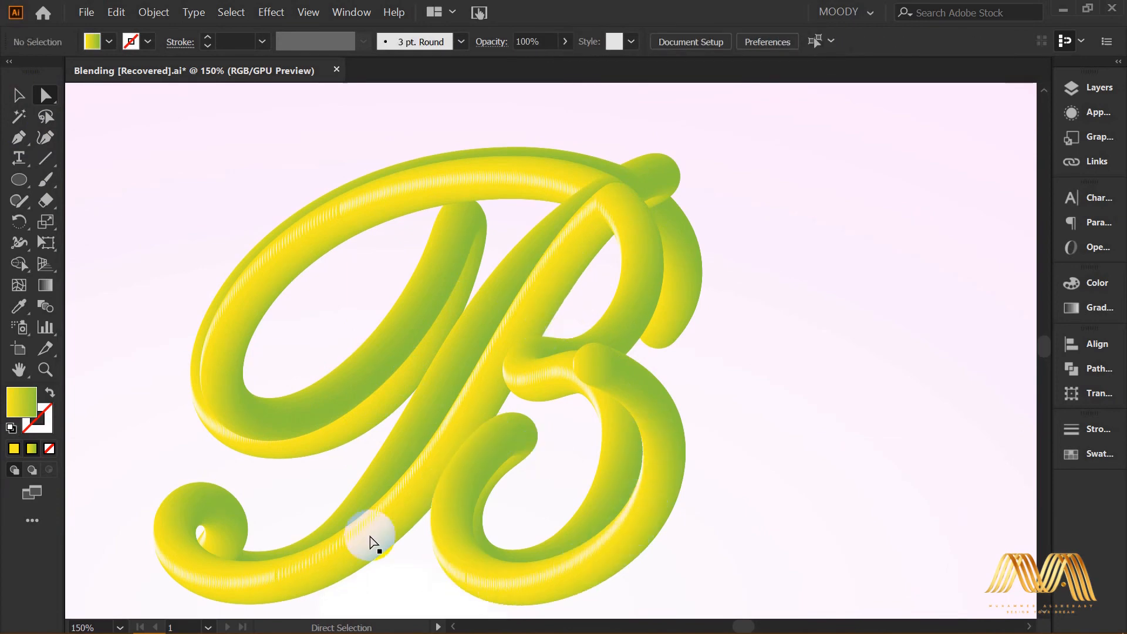
Step: Apply a Stylize Drop Shadow effect to the whole blended script B
left_click(19, 98)
scroll(555, 307, "down", 2)
left_click(547, 296)
left_click(270, 12)
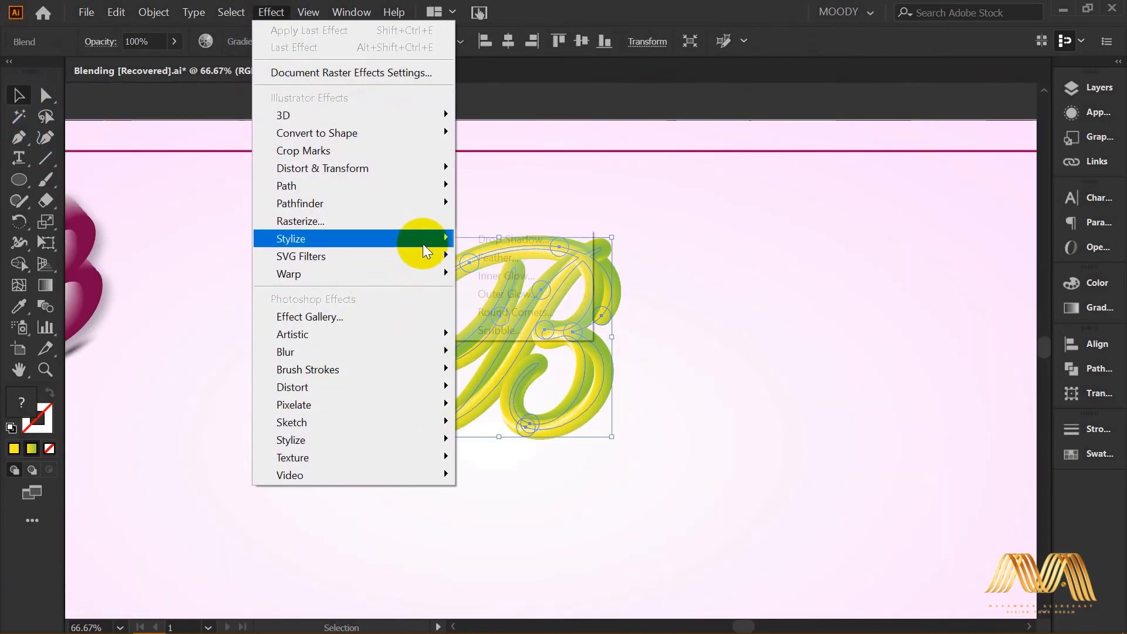
mouse_move(423, 242)
left_click(487, 239)
left_click(869, 299)
left_click(913, 302)
scroll(599, 460, "down", 2)
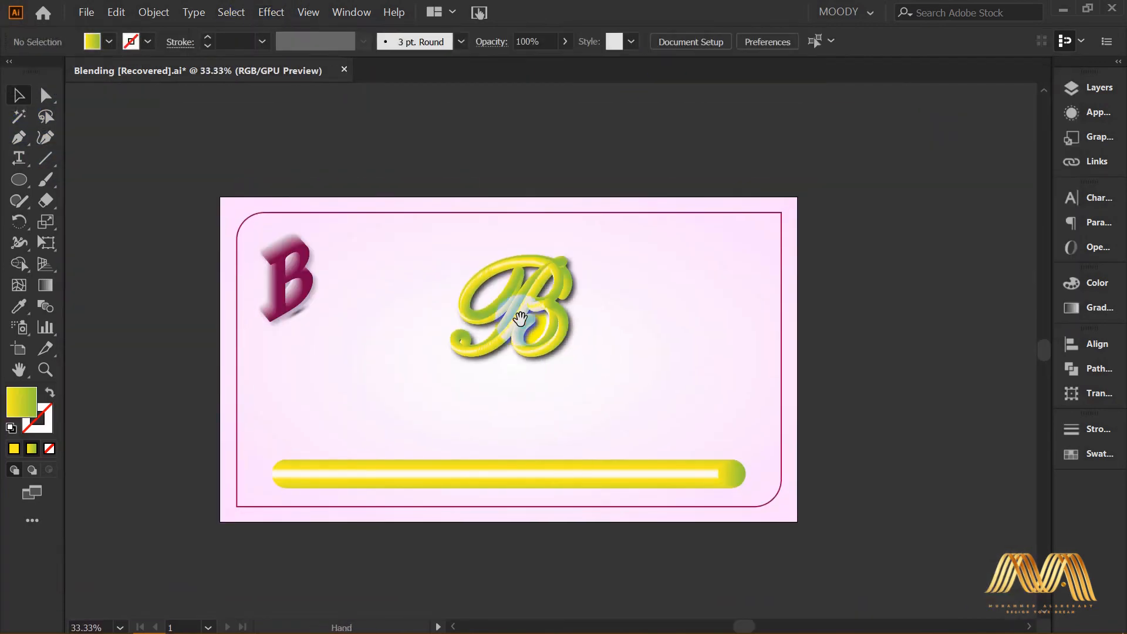
Step: Move the blended B beside the maroon B and place a black 330.75 pt Monotype Corsiva text B near the artboard's centre
left_click_drag(627, 423, 671, 416)
left_click(863, 352)
left_click(630, 306)
left_click_drag(636, 256, 569, 316)
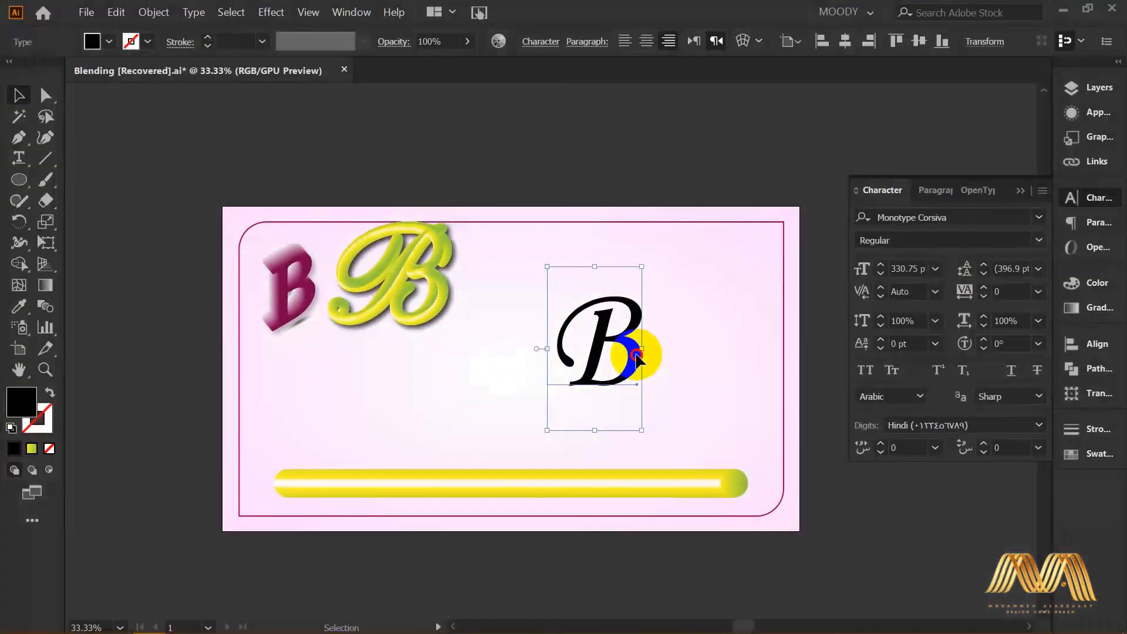
left_click_drag(637, 354, 581, 350)
left_click(658, 380)
Step: Choose the Paintbrush tool and replace it with the Pen tool for tracing the black letter B
left_click(44, 179)
right_click(45, 182)
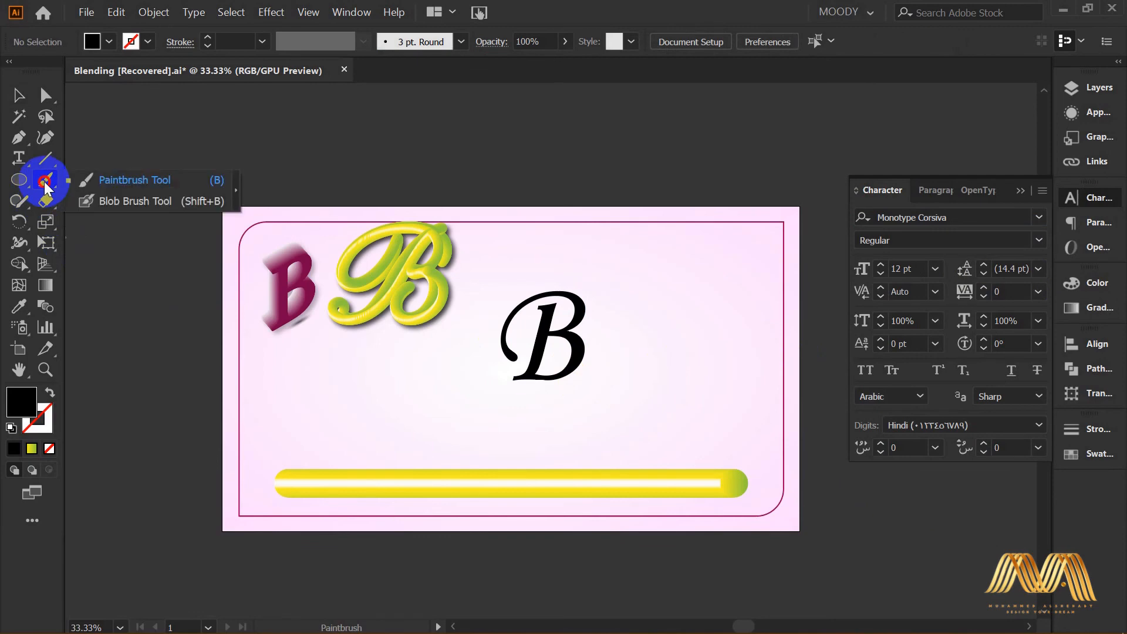
left_click(147, 181)
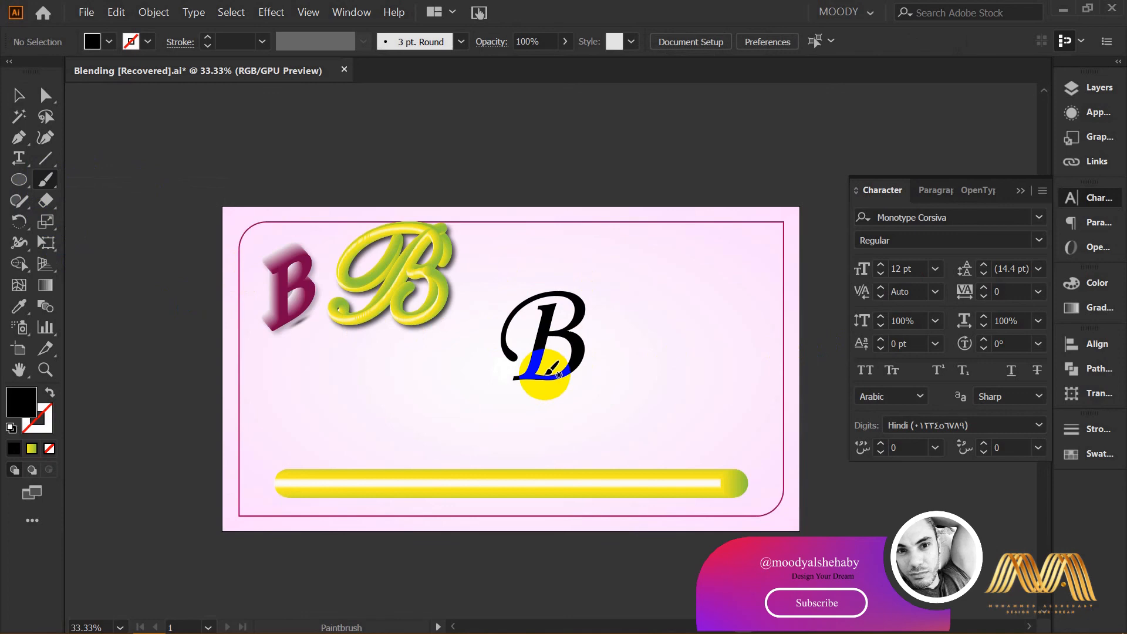
key("p")
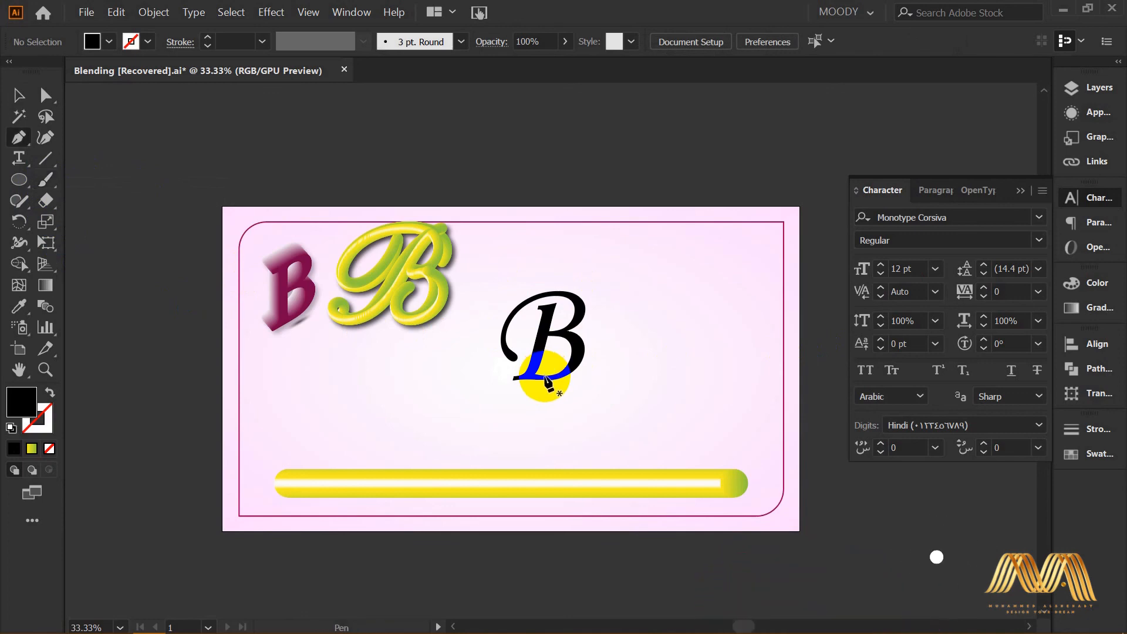